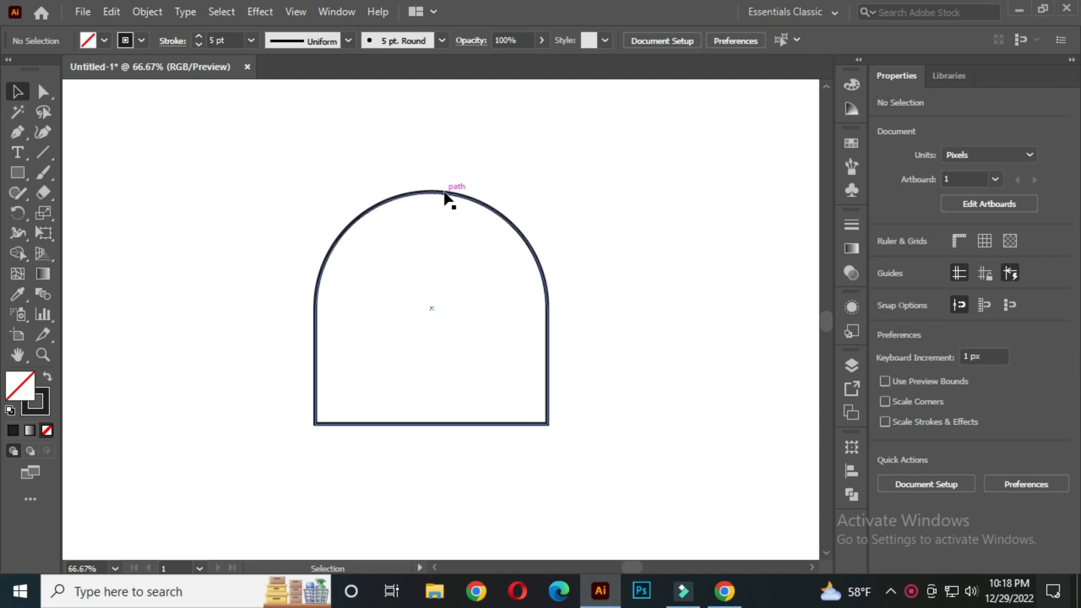
Draw a circle about 134 px in diameter and centre it on the arch's bottom edge, overlapping the lower-left corner.
left_click(582, 163)
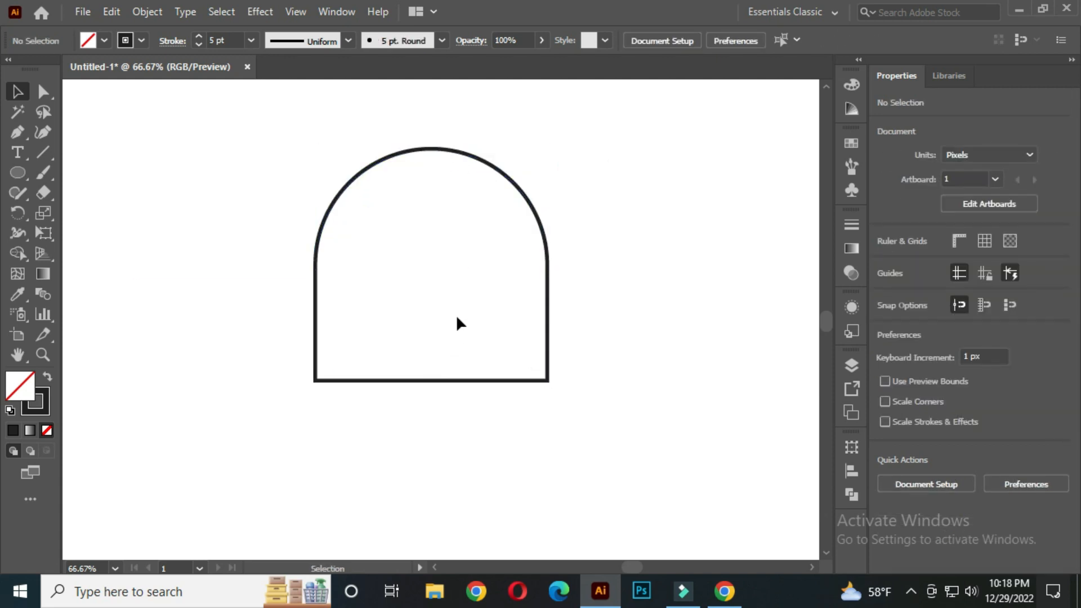
left_click(17, 172)
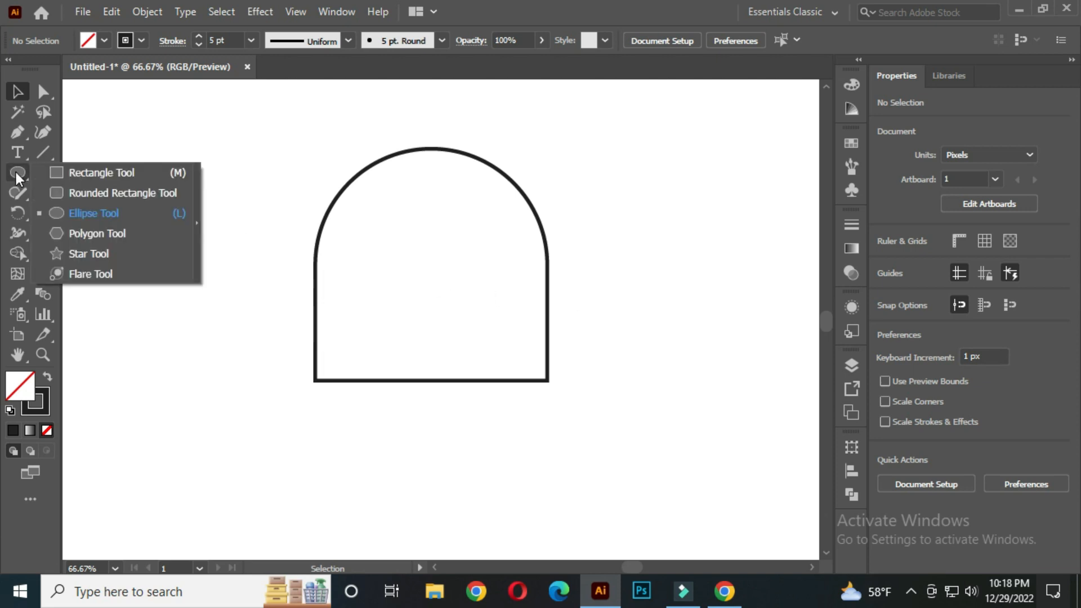
left_click(134, 206)
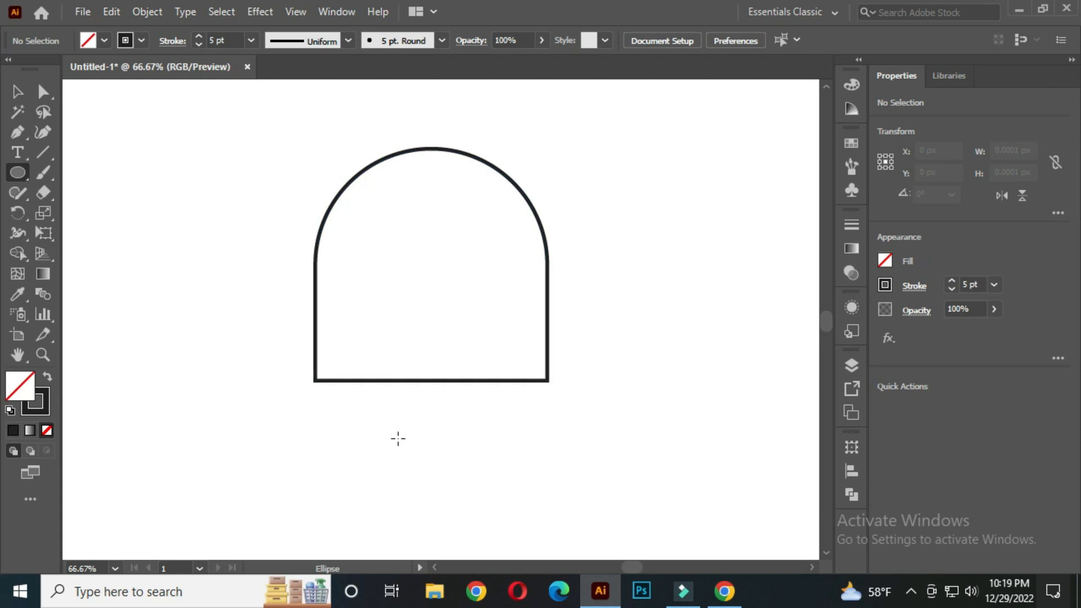
left_click_drag(226, 302, 249, 352)
left_click(17, 91)
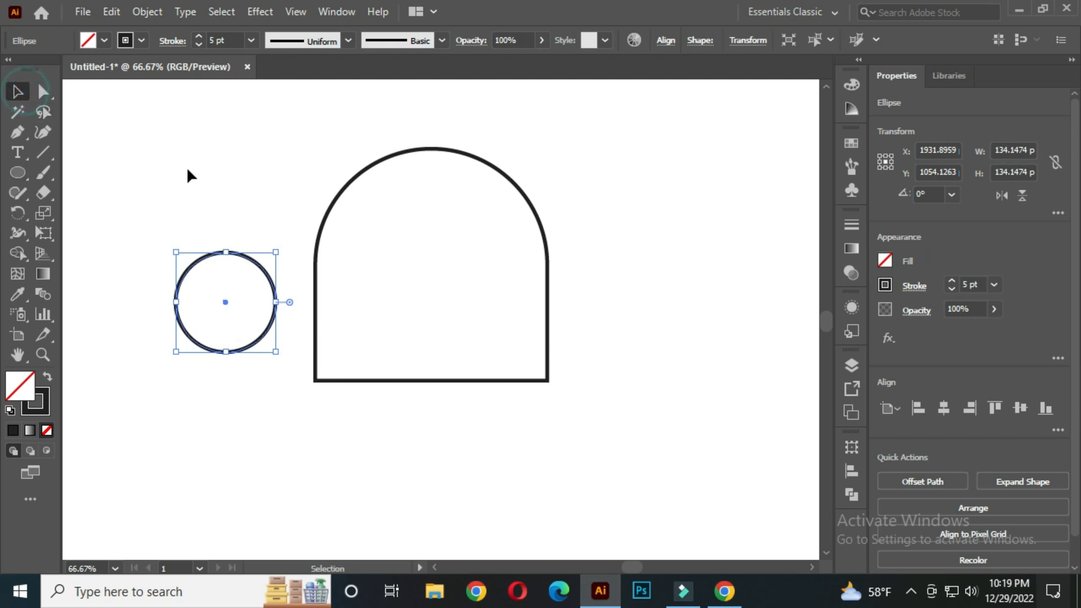
left_click_drag(252, 340, 368, 415)
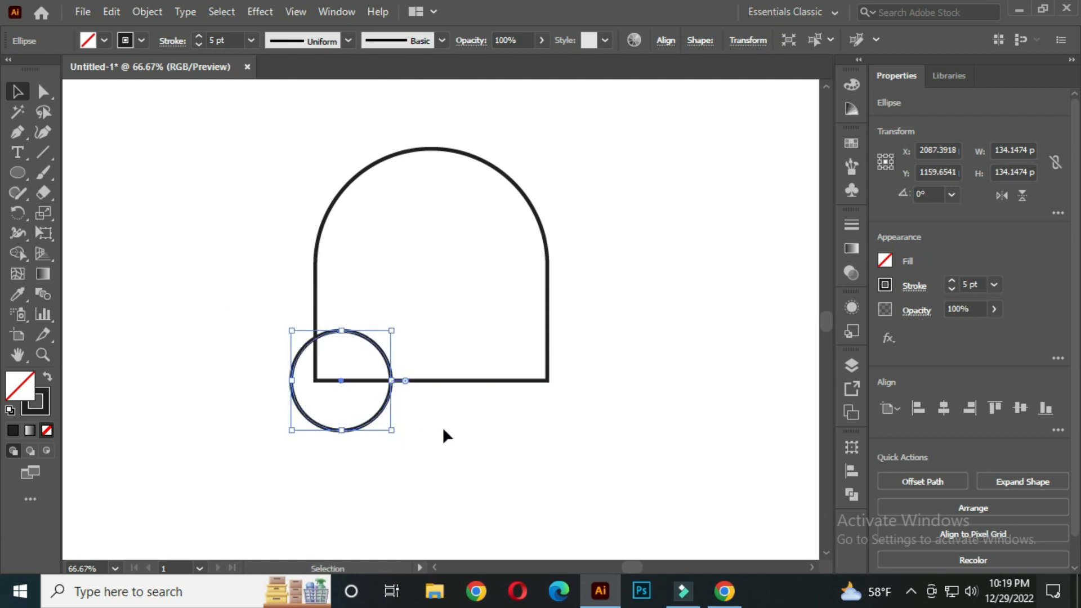
Duplicate the circle twice along the arch's bottom edge, forming an evenly spaced row of three slightly overlapping circles.
left_click_drag(381, 415, 563, 417)
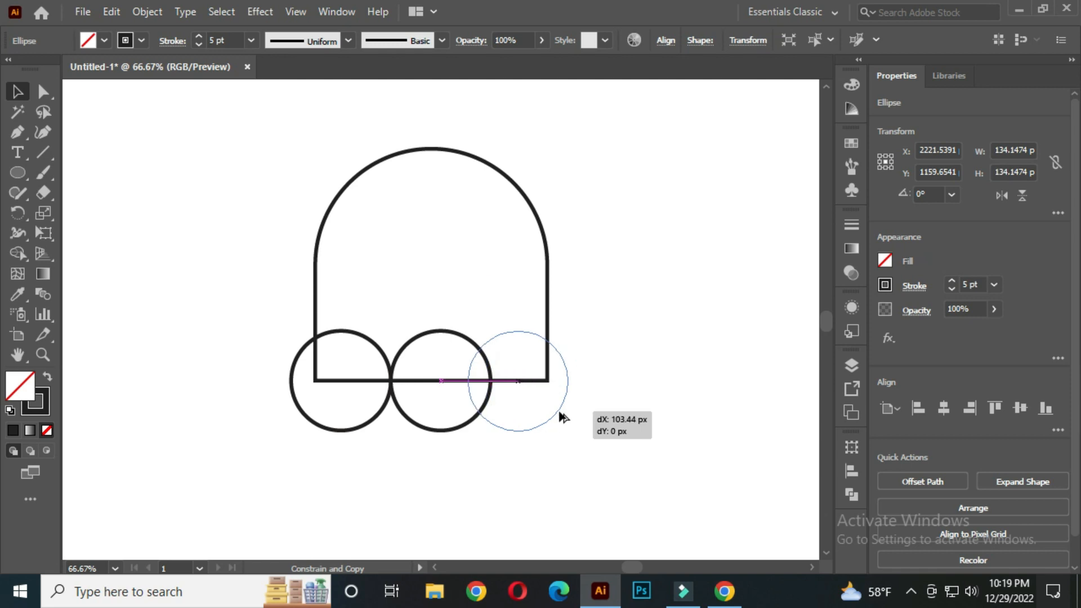
left_click_drag(563, 416, 564, 417)
left_click(618, 355)
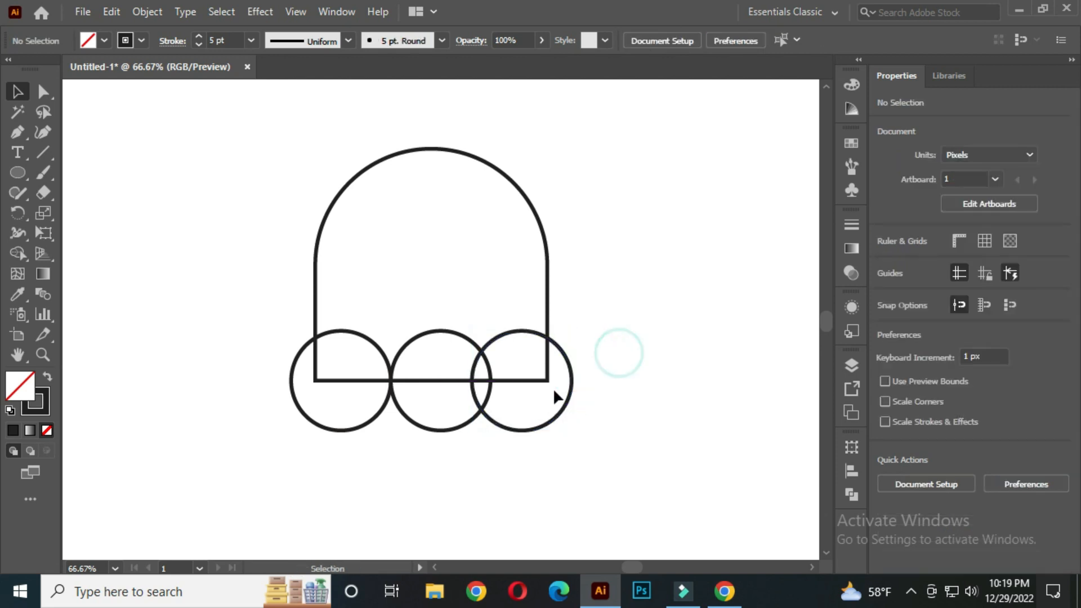
left_click_drag(441, 431, 434, 433)
left_click(499, 466)
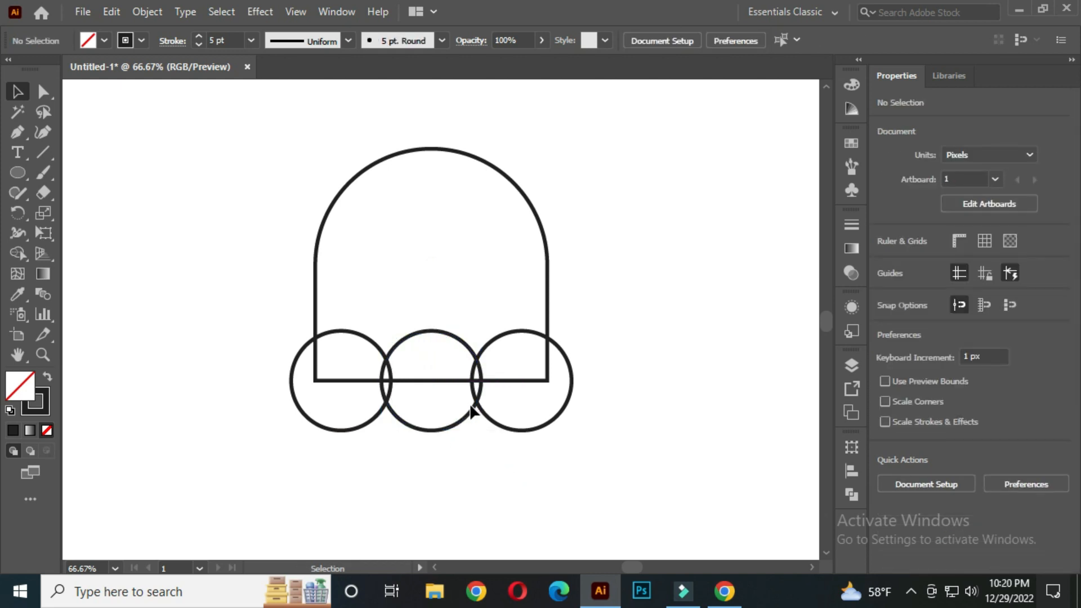
Add a circle copy outside each side of the arch, slightly higher than the row and touching the vertical edges.
left_click(378, 412)
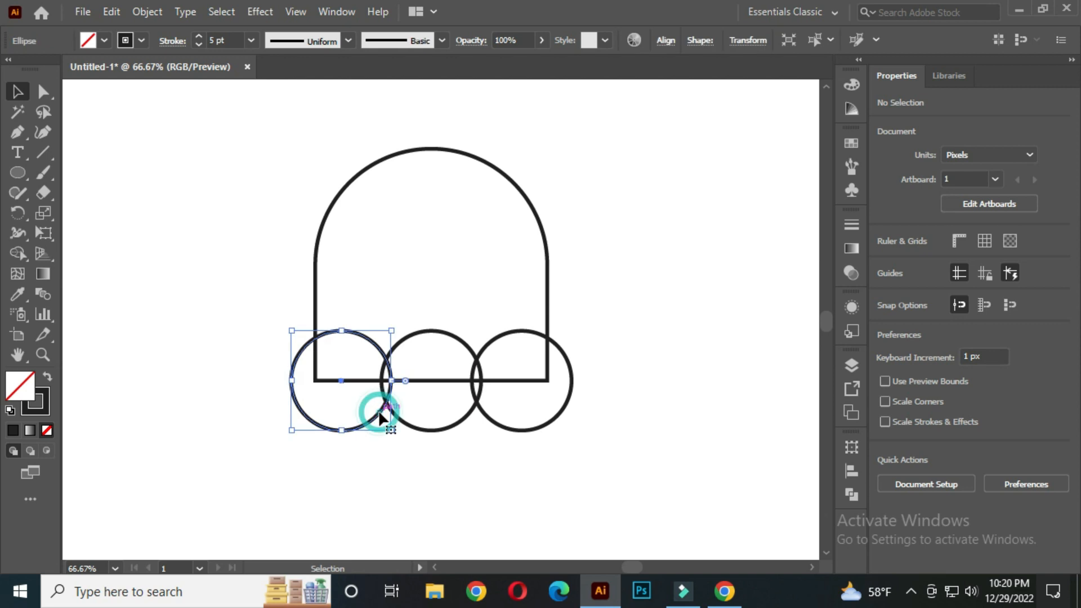
left_click_drag(374, 415, 637, 388)
left_click(604, 283)
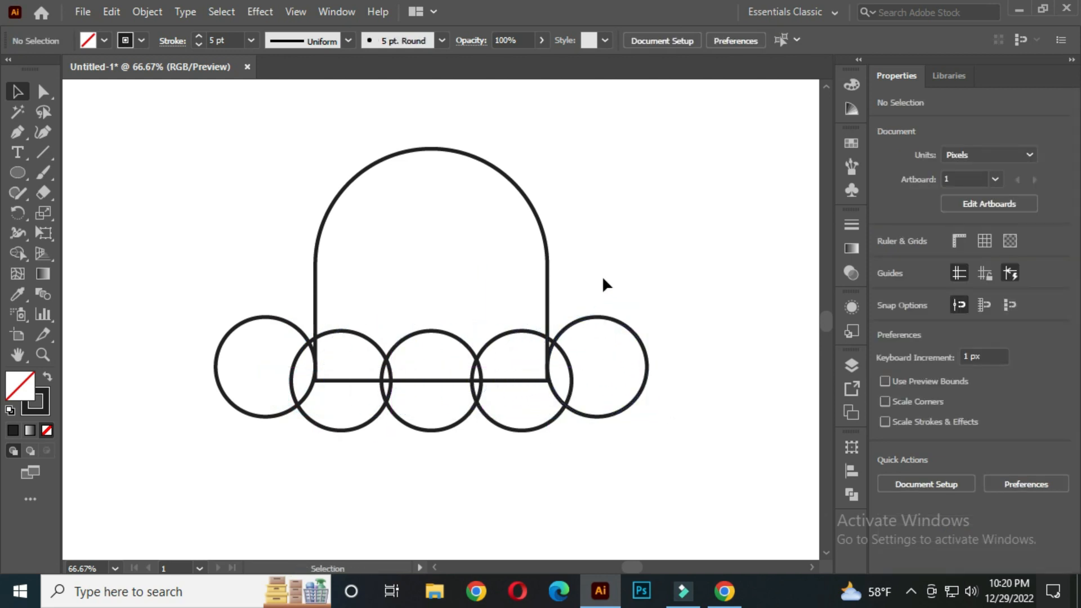
Give the arch and all circles a black fill and merge the arch with the three lower circles using Shape Builder.
left_click_drag(160, 122, 691, 443)
left_click_drag(15, 252, 76, 255)
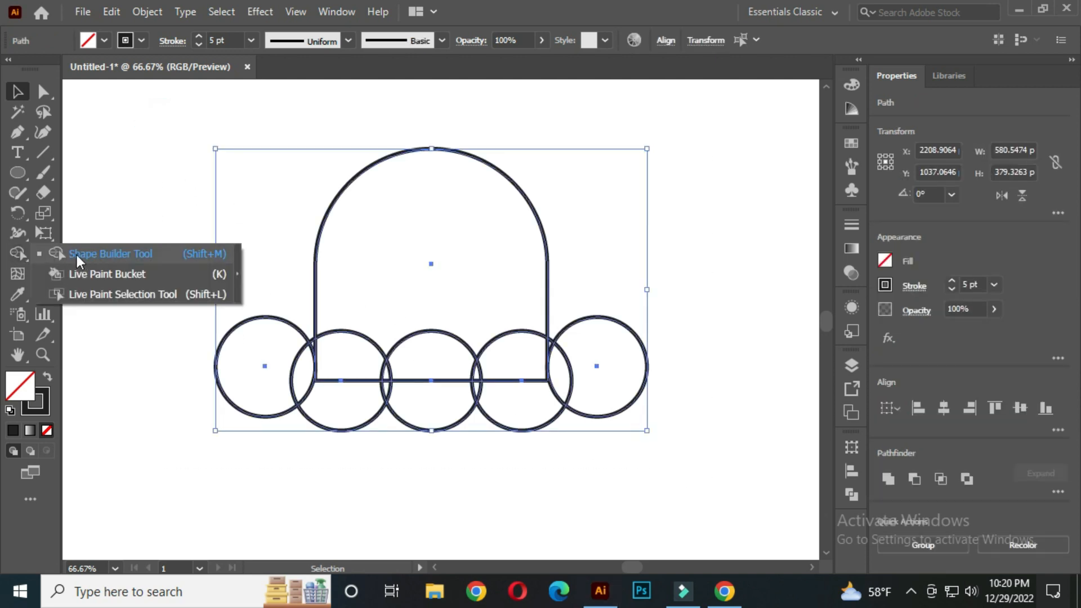
left_click(80, 255)
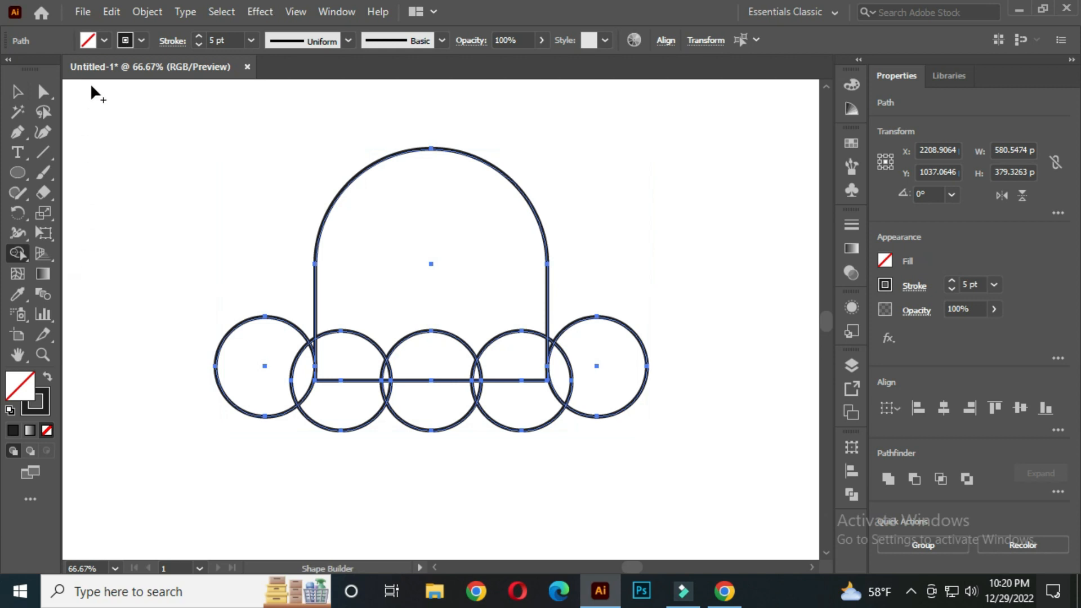
left_click(100, 40)
left_click(46, 69)
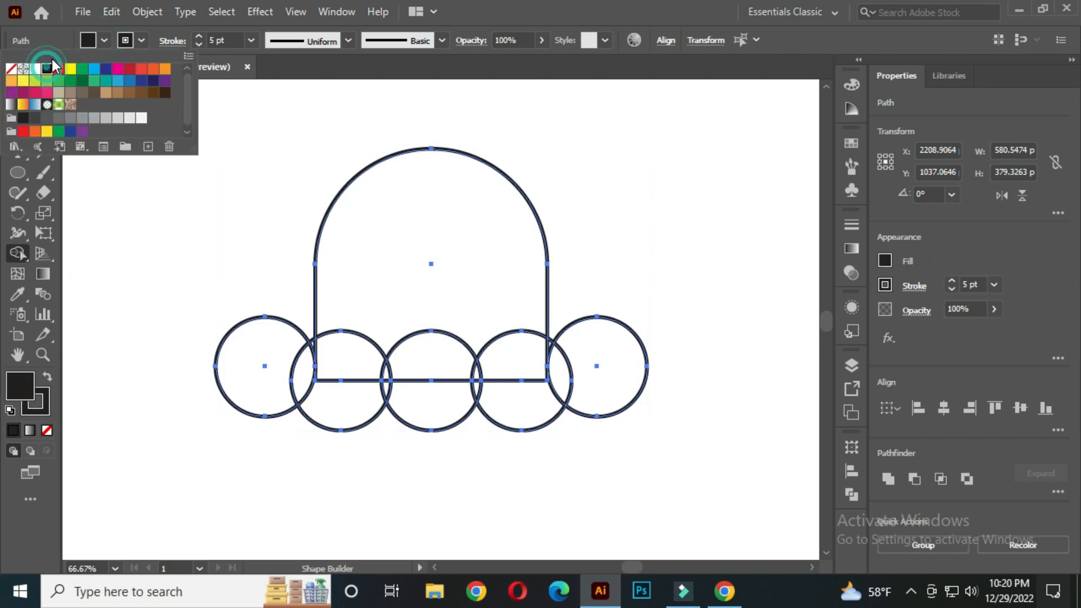
key("Escape")
mouse_move(376, 241)
left_mouse_down()
mouse_move(332, 399)
mouse_move(351, 382)
mouse_move(397, 387)
mouse_move(383, 371)
mouse_move(376, 380)
mouse_move(401, 357)
mouse_move(514, 407)
mouse_move(496, 353)
mouse_move(482, 355)
mouse_move(460, 378)
left_mouse_up()
left_click(426, 333)
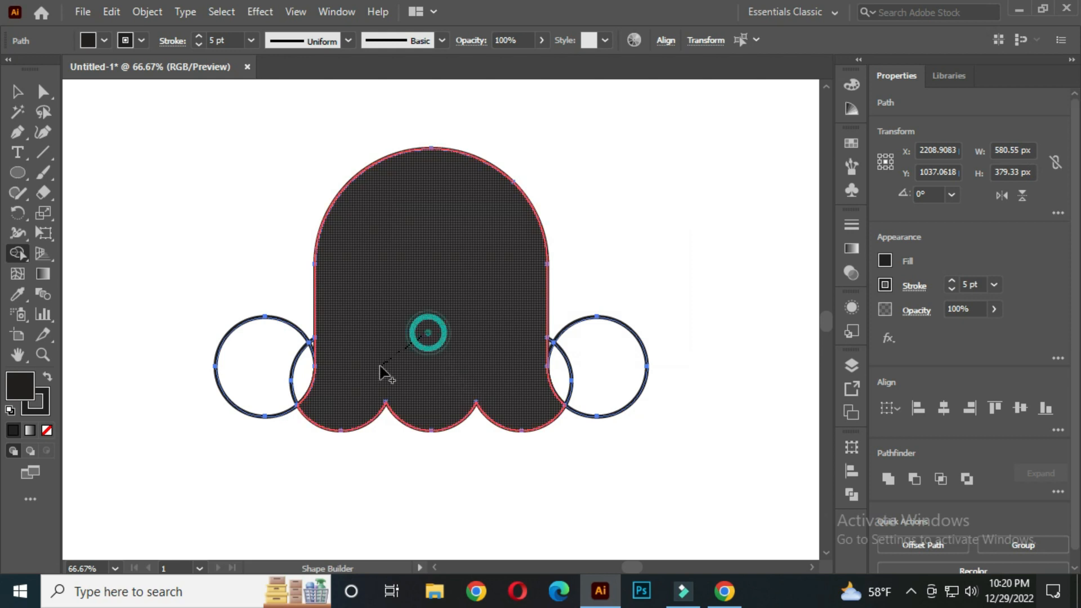
Remove both outer circles and the leftover slivers with Shape Builder, leaving a scalloped base with flared corners.
left_click_drag(642, 301, 557, 359)
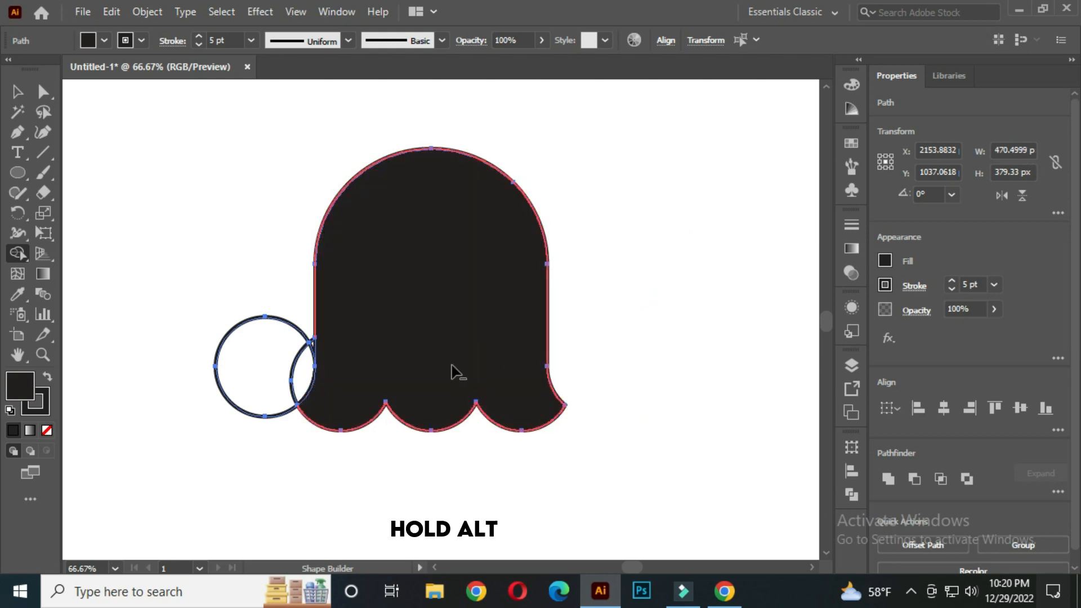
left_click_drag(267, 288, 298, 361)
scroll(298, 360, "up", 2)
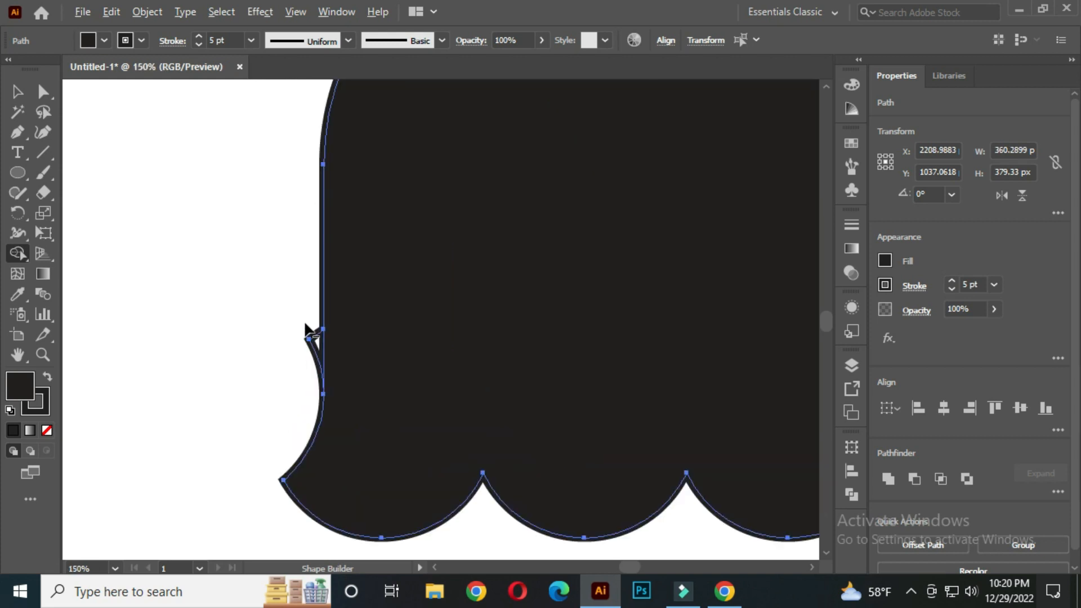
scroll(289, 350, "down", 3)
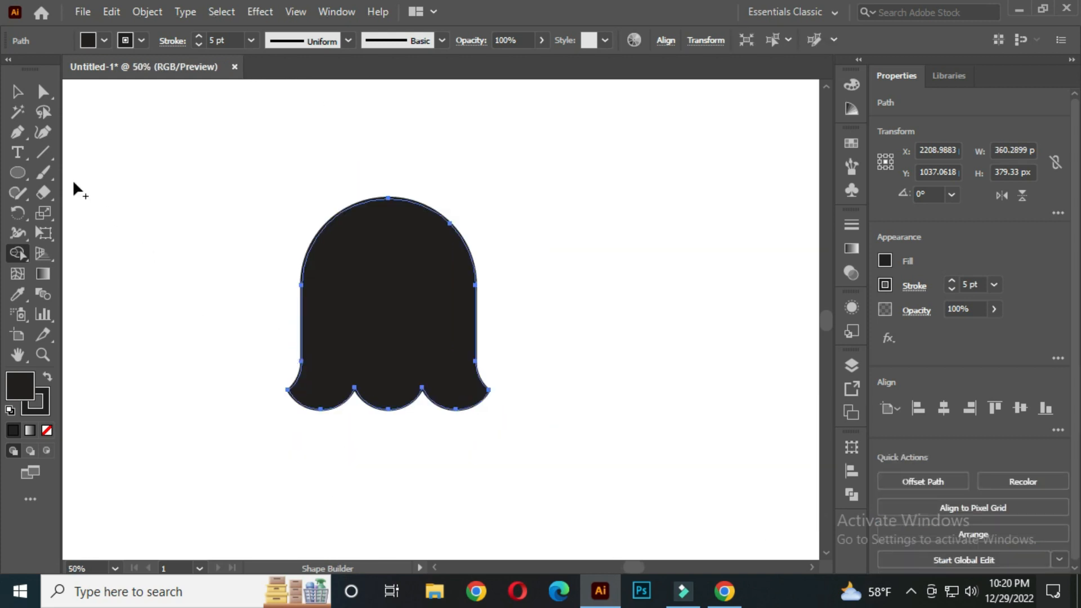
left_click(17, 91)
left_click(168, 174)
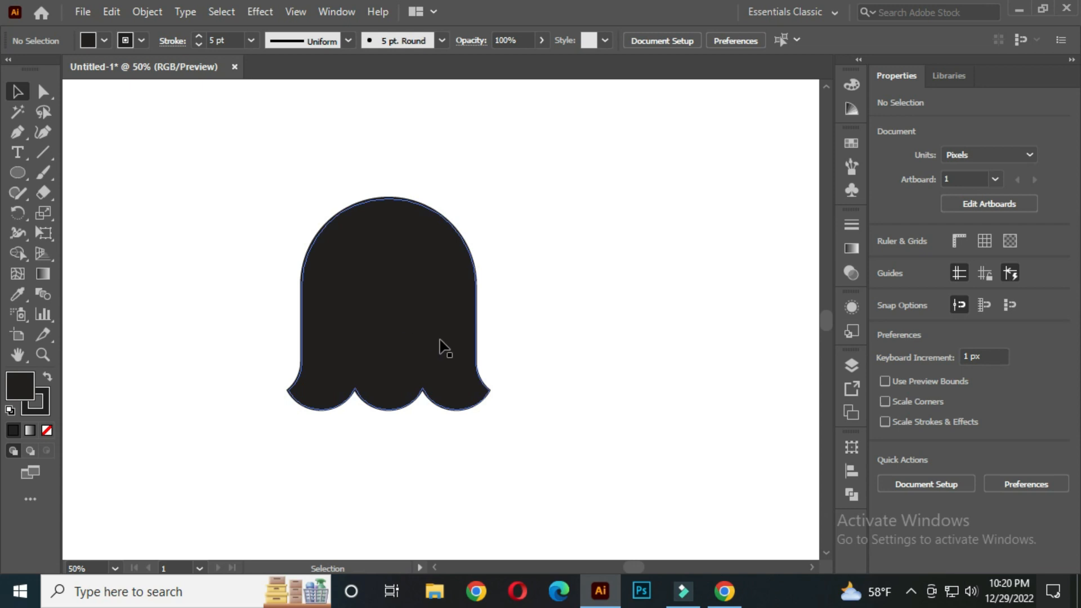
Widen the merged black shape symmetrically about its centre to about 400 px.
left_click(396, 315)
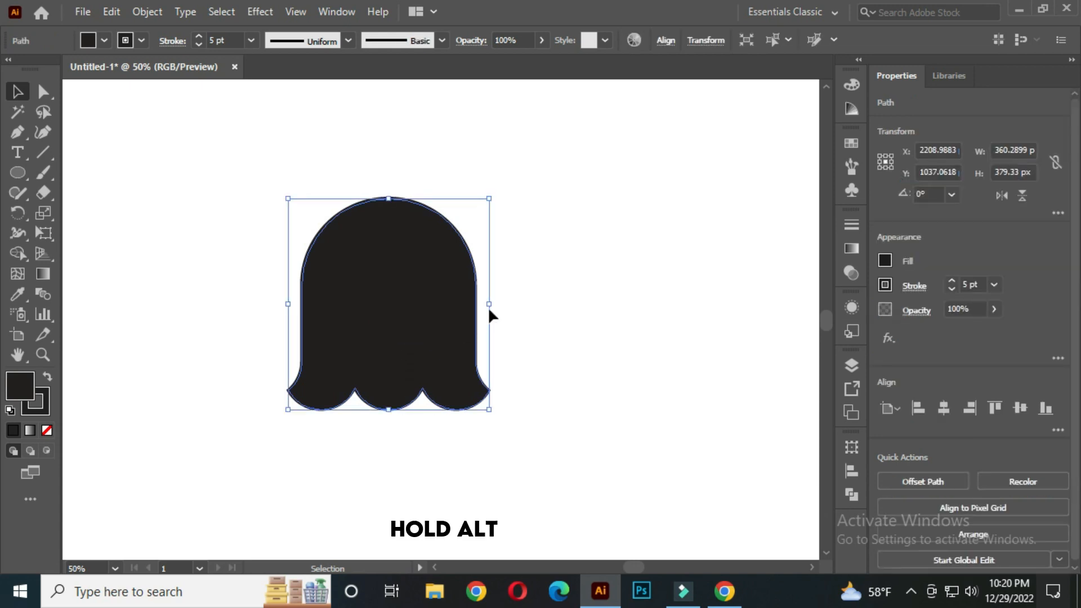
left_click_drag(490, 305, 501, 305)
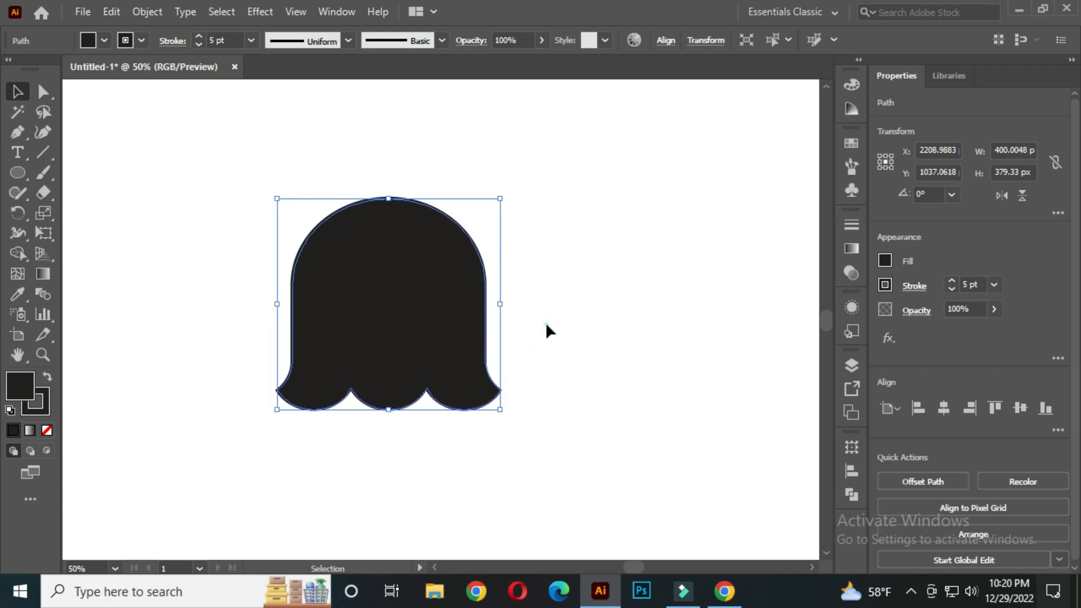
left_click(545, 322)
left_click_drag(384, 357, 403, 343)
left_click(584, 270)
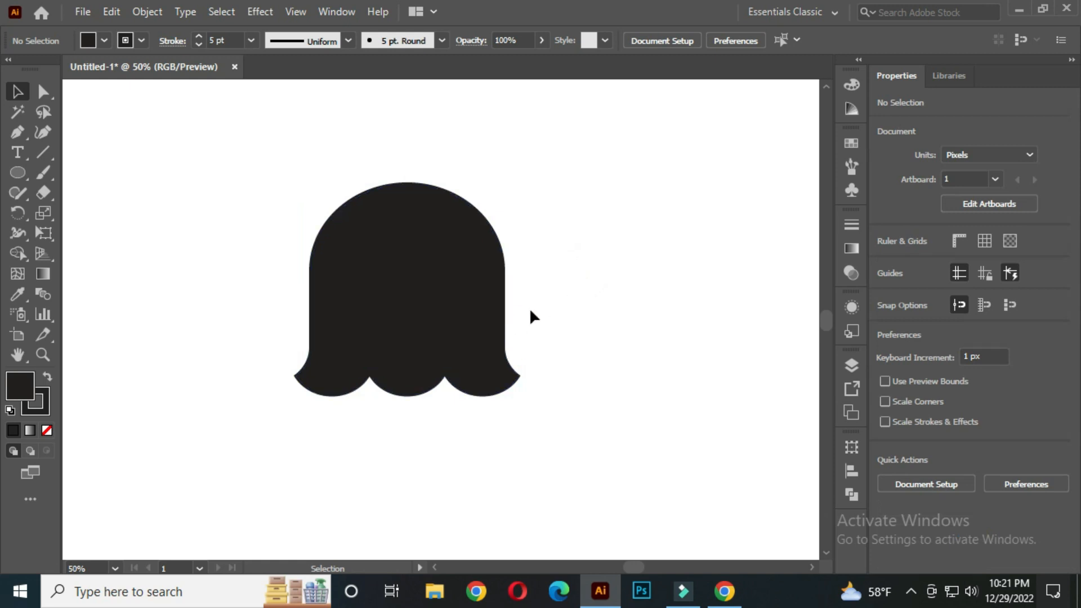
Draw a black circle about 249 px in diameter beside the shape and place a copy diagonally up and right, overlapping it.
left_click_drag(423, 298, 591, 294)
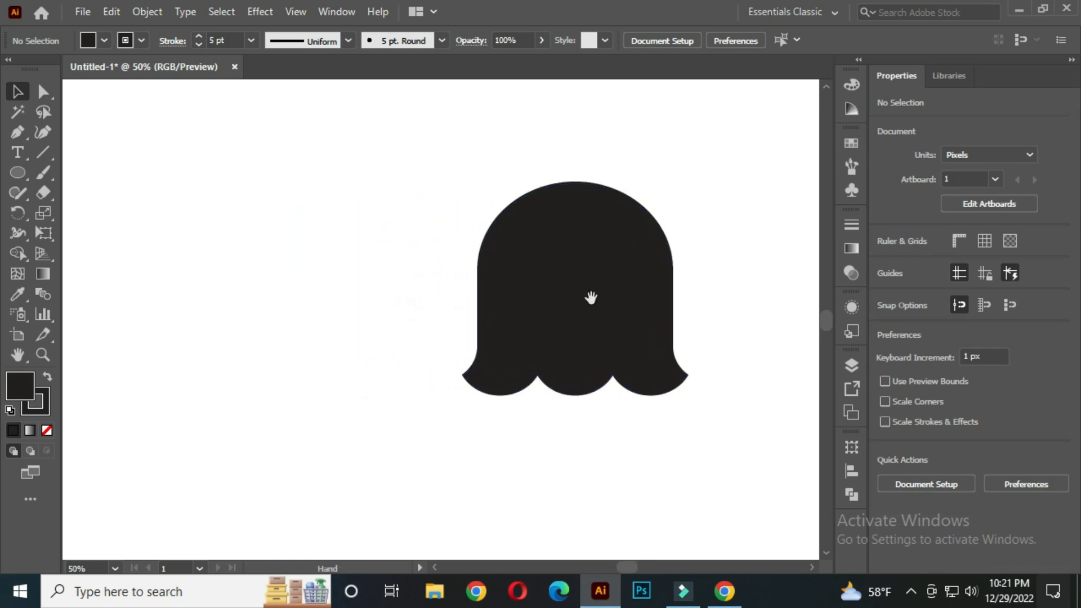
left_click_drag(25, 170, 117, 208)
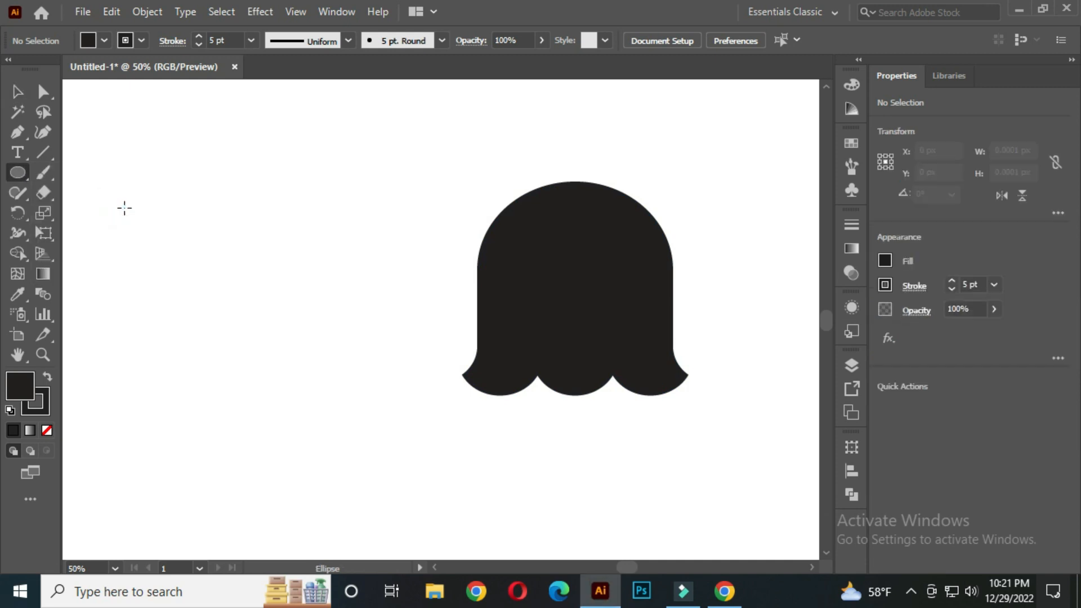
mouse_move(270, 273)
left_mouse_down()
mouse_move(324, 355)
mouse_move(320, 340)
left_mouse_up()
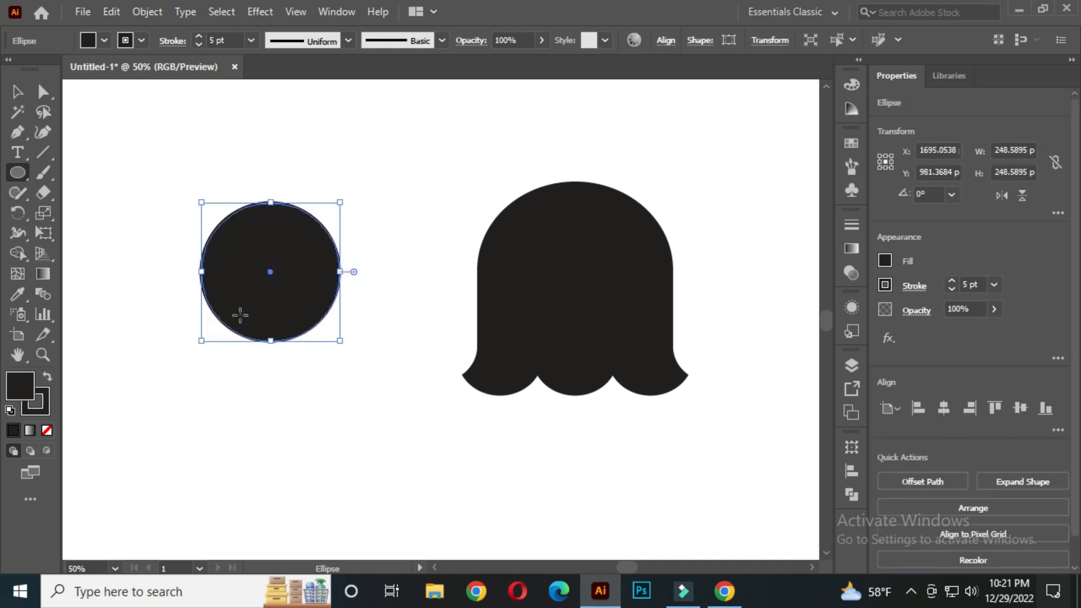
left_click(16, 94)
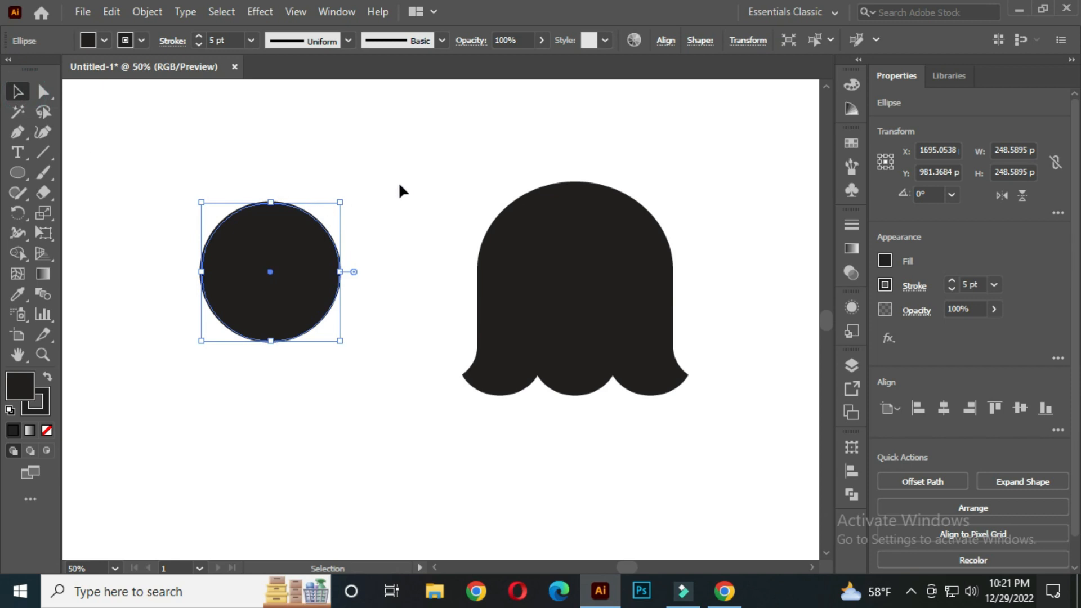
left_click_drag(277, 308, 304, 271)
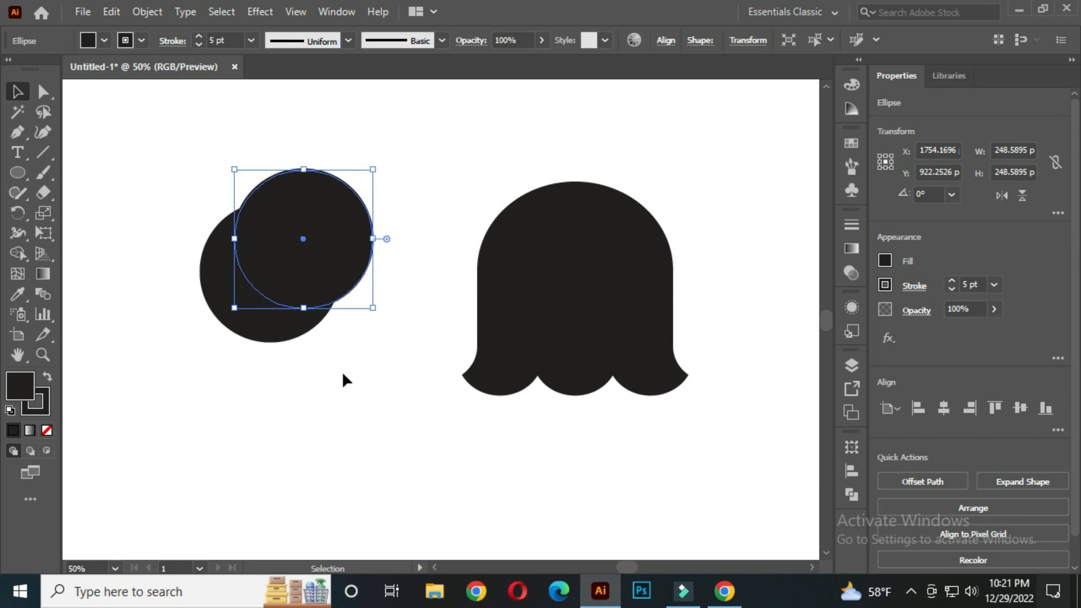
Subtract the upper circle from the lower one with Minus Front to form a crescent.
left_click_drag(159, 135, 396, 405)
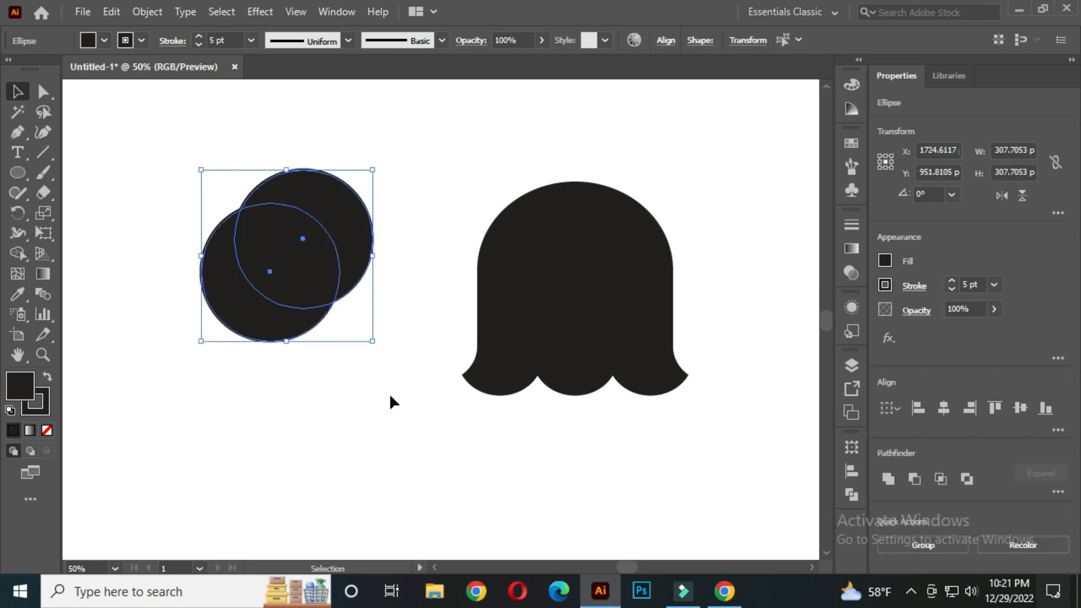
left_click(851, 495)
left_click(685, 484)
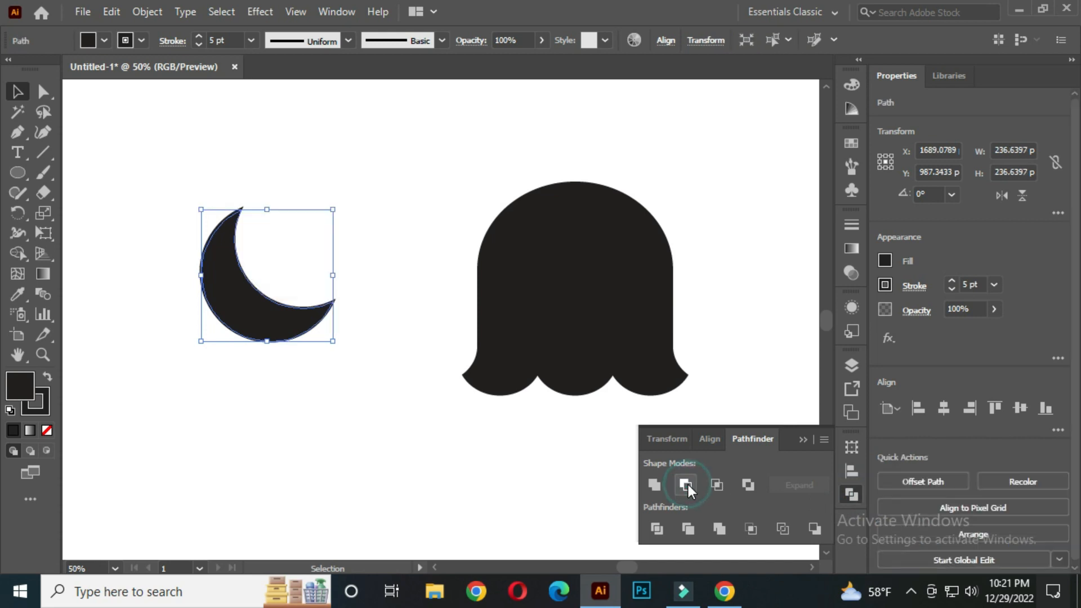
left_click(799, 439)
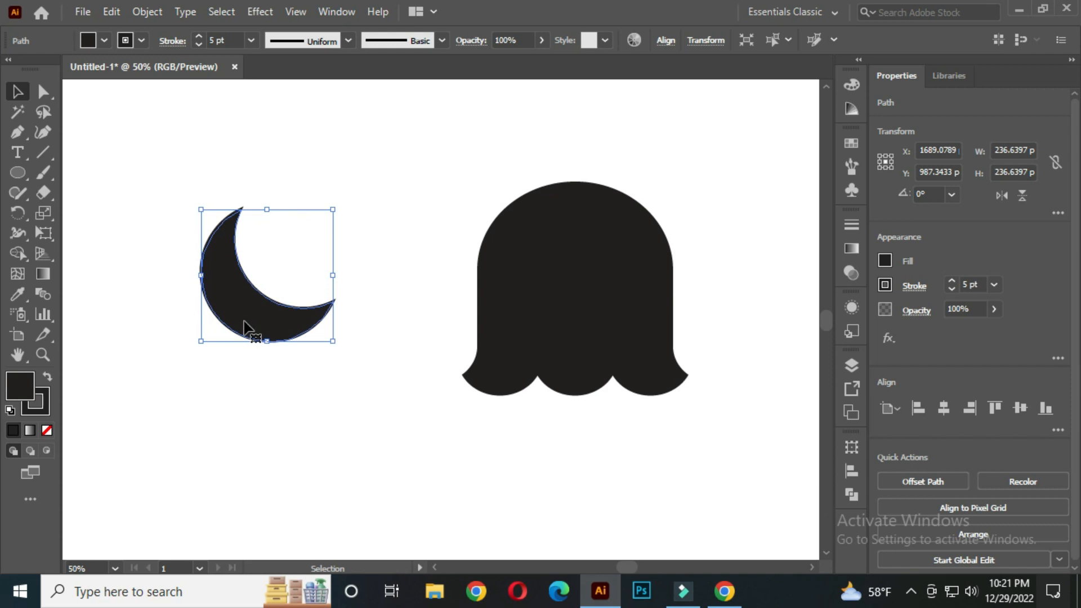
Place the crescent inside the black scalloped shape and sample the white background with the Eyedropper to make it white without a stroke.
left_click_drag(230, 304, 543, 319)
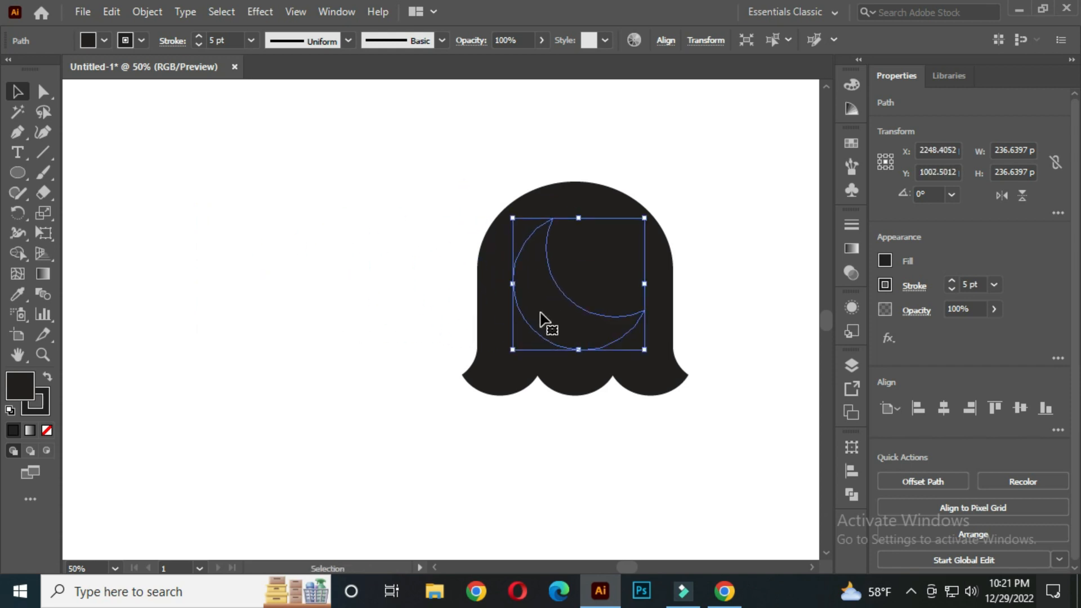
left_click(20, 294)
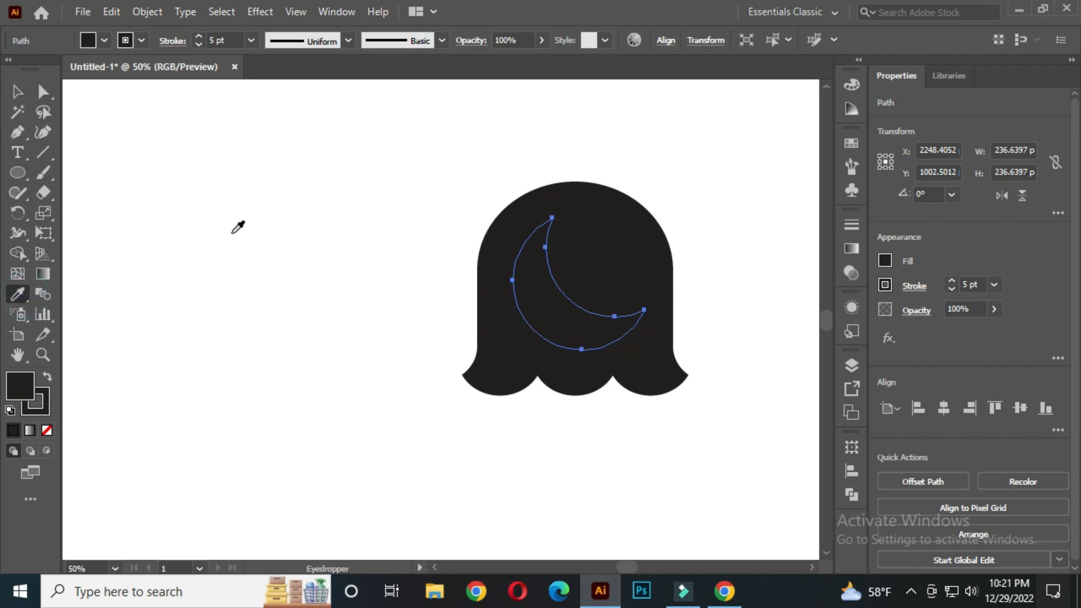
left_click(230, 233)
left_click(18, 91)
Rotate the white crescent about 15° counterclockwise, shift it slightly down and left, and widen it slightly about its centre.
left_click_drag(475, 261, 412, 288)
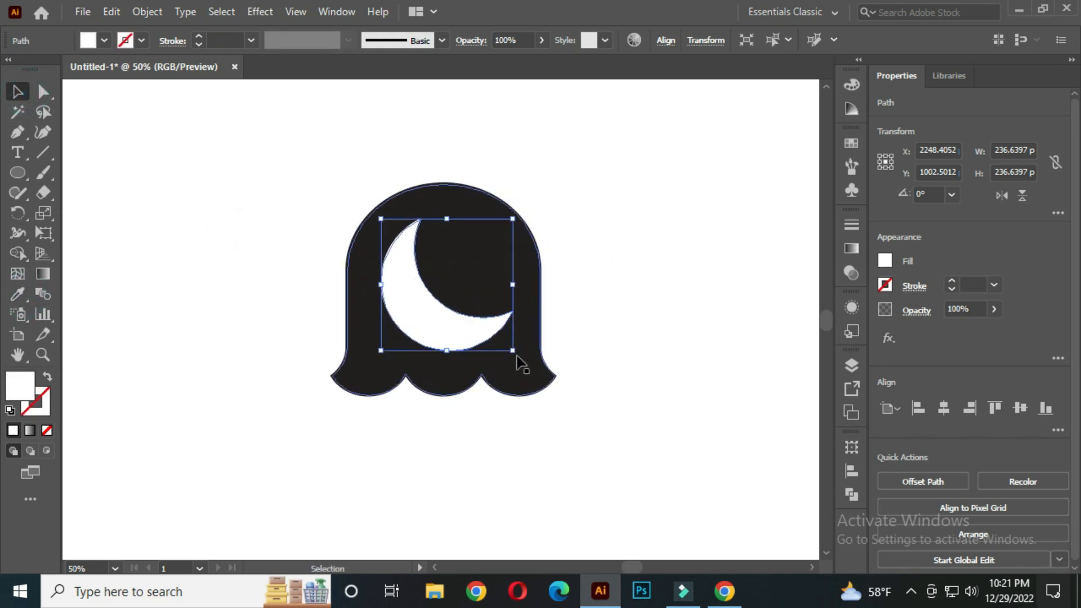
left_click_drag(515, 355, 527, 331)
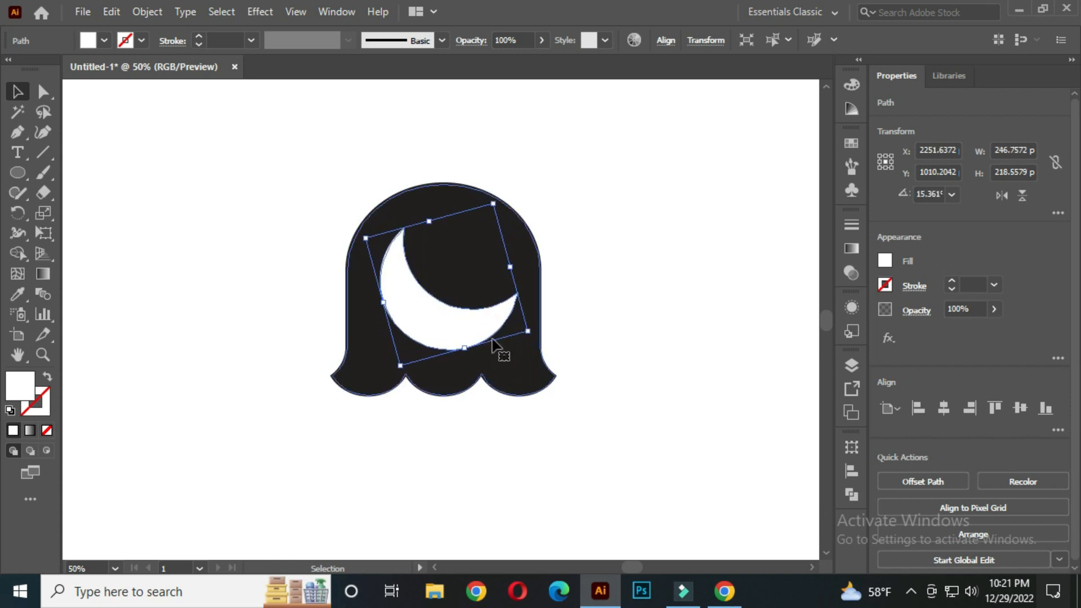
left_click_drag(452, 325, 443, 328)
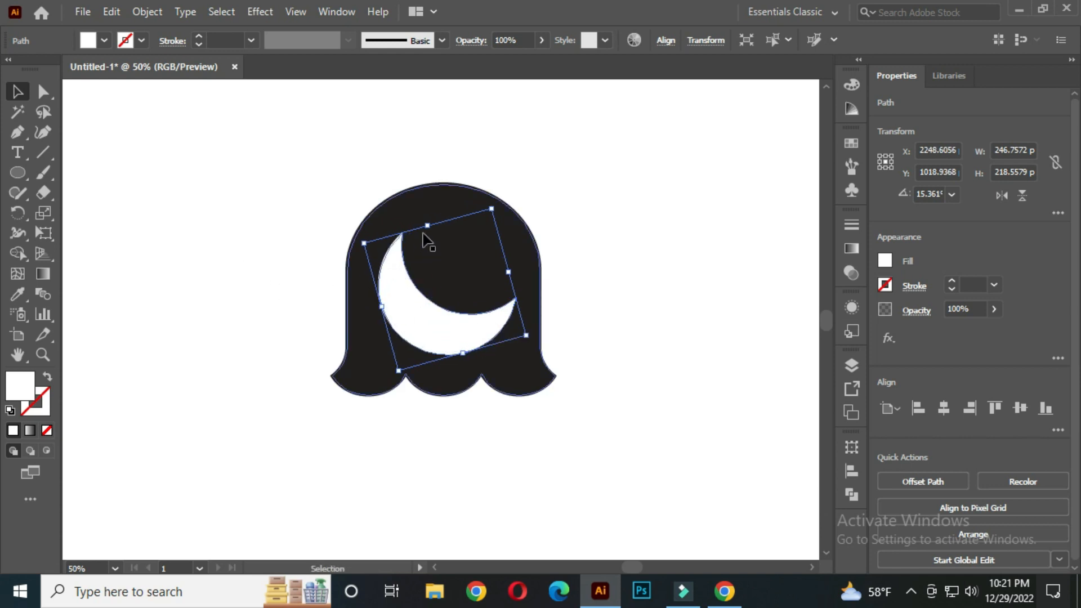
left_click_drag(507, 275, 510, 274)
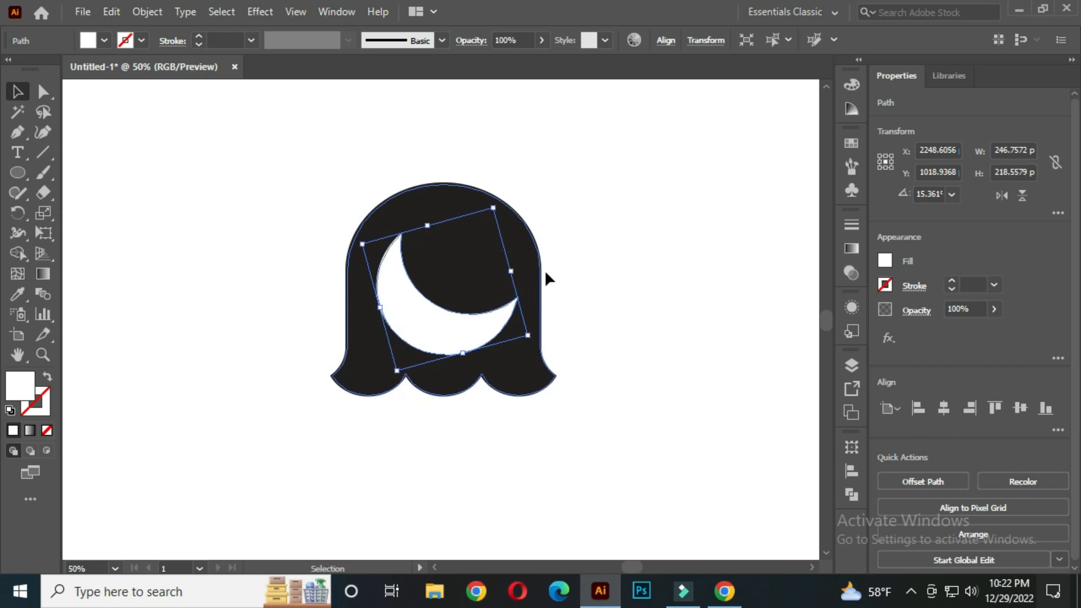
Scale the white crescent down slightly about its centre and shift it a little to the left inside the black shape.
left_click(598, 276)
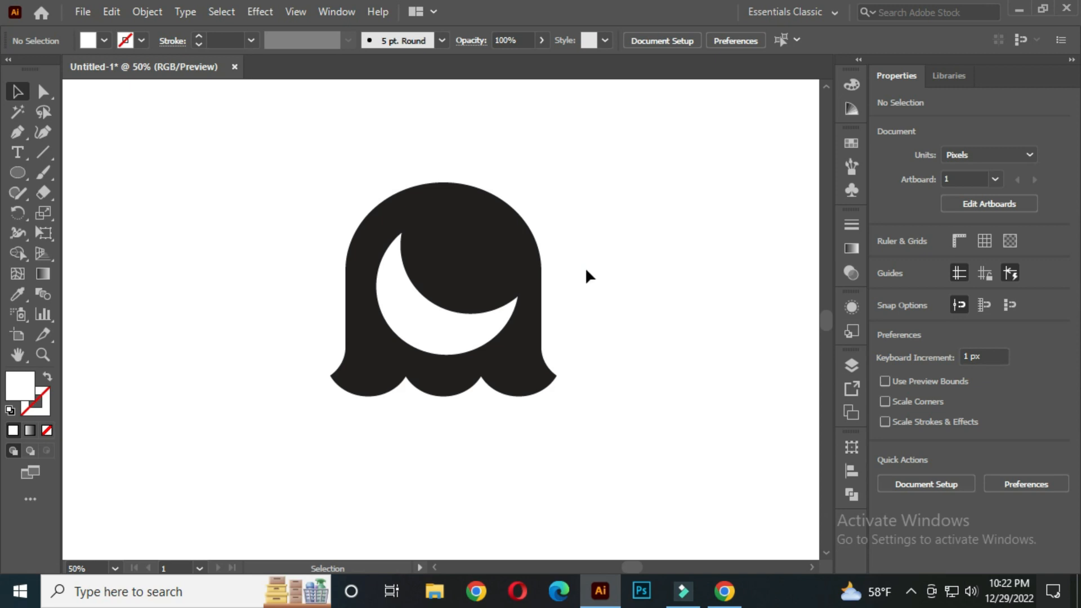
left_click(475, 317)
left_click_drag(525, 337, 520, 331)
left_click_drag(438, 325, 430, 327)
left_click_drag(509, 334, 513, 333)
left_click(607, 293)
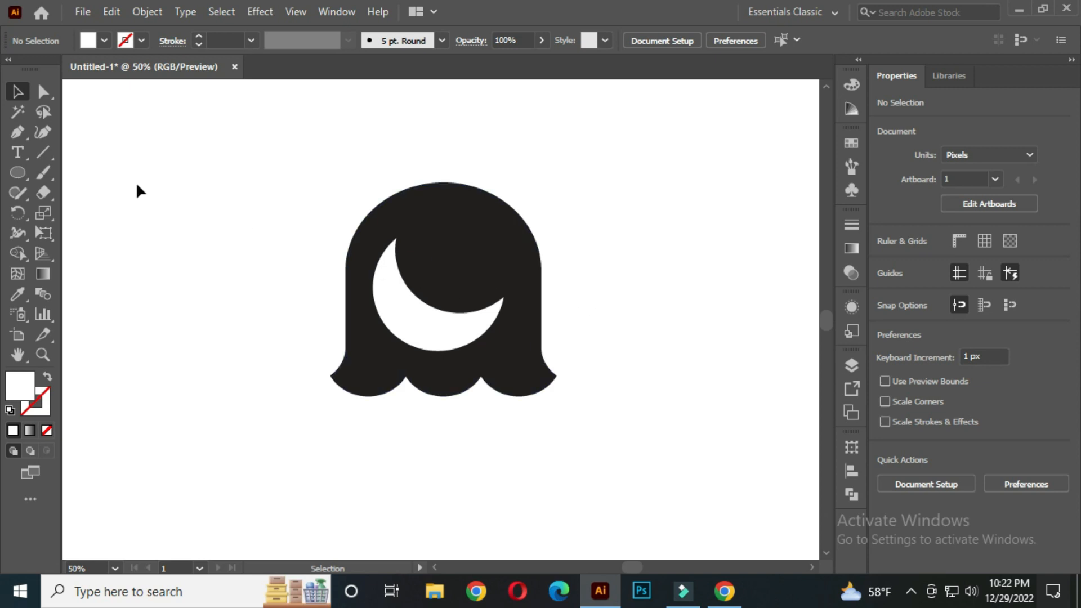
Draw a straight horizontal line about 38 px long with the Pen tool in the lower part of the white crescent.
left_click(15, 131)
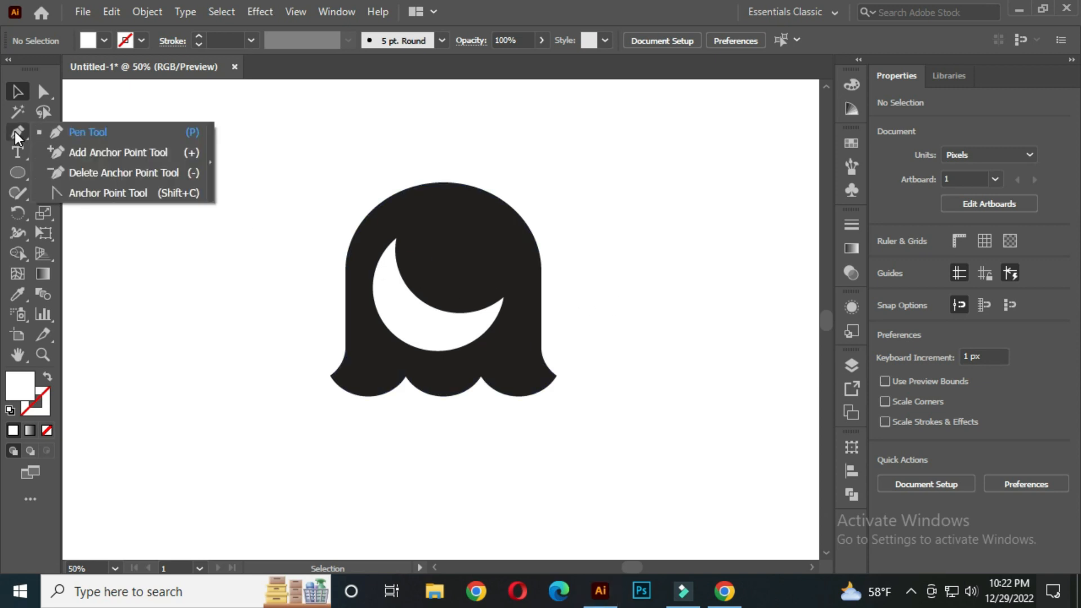
left_click(103, 136)
left_click(443, 290)
scroll(439, 351, "up", 4)
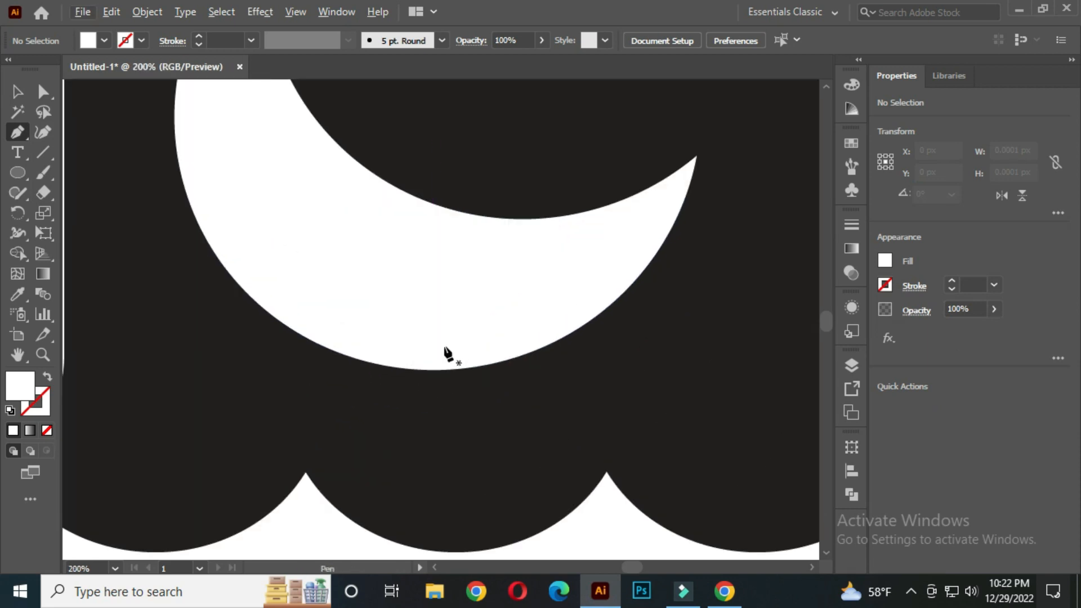
left_click(370, 284)
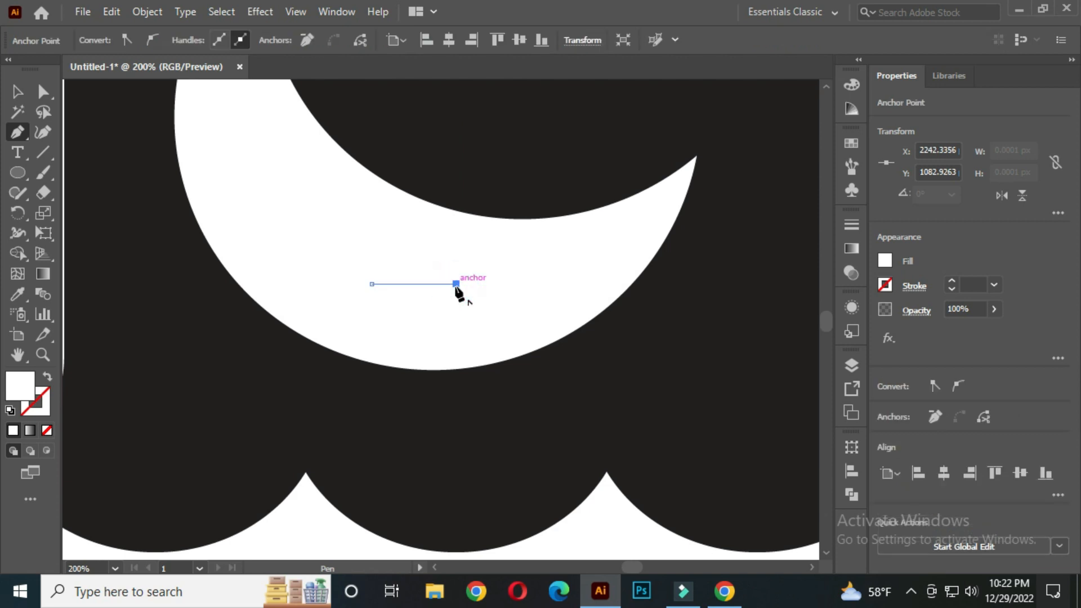
left_click(17, 93)
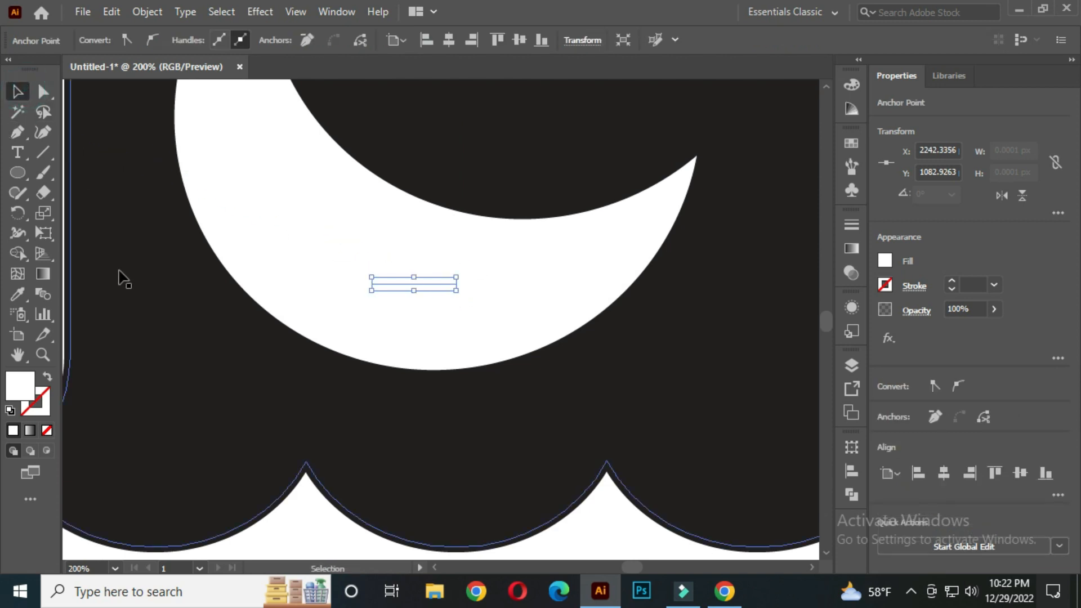
left_click(308, 502)
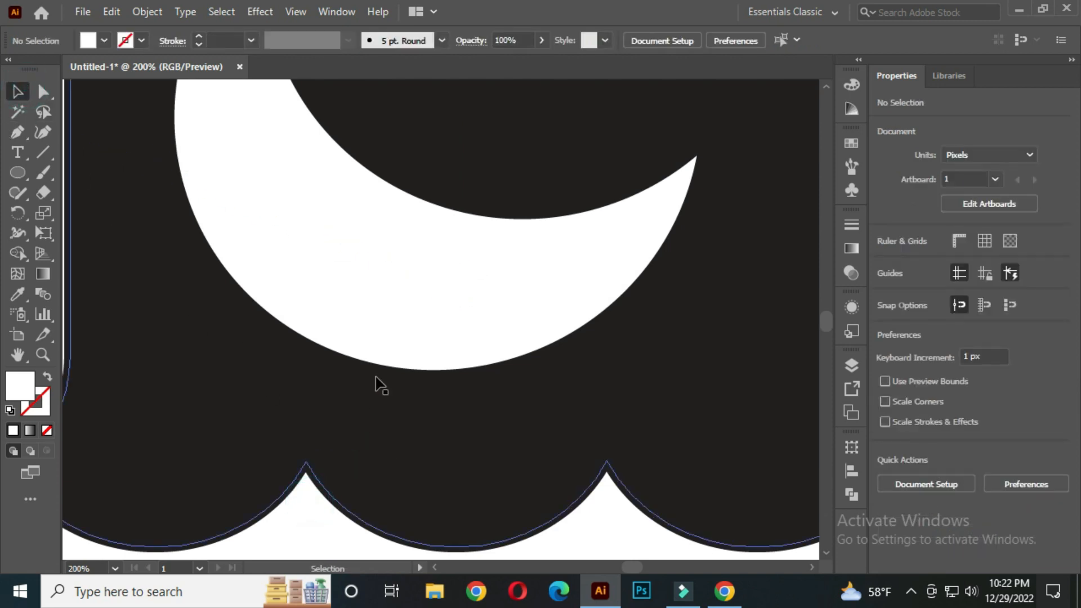
left_click(396, 282)
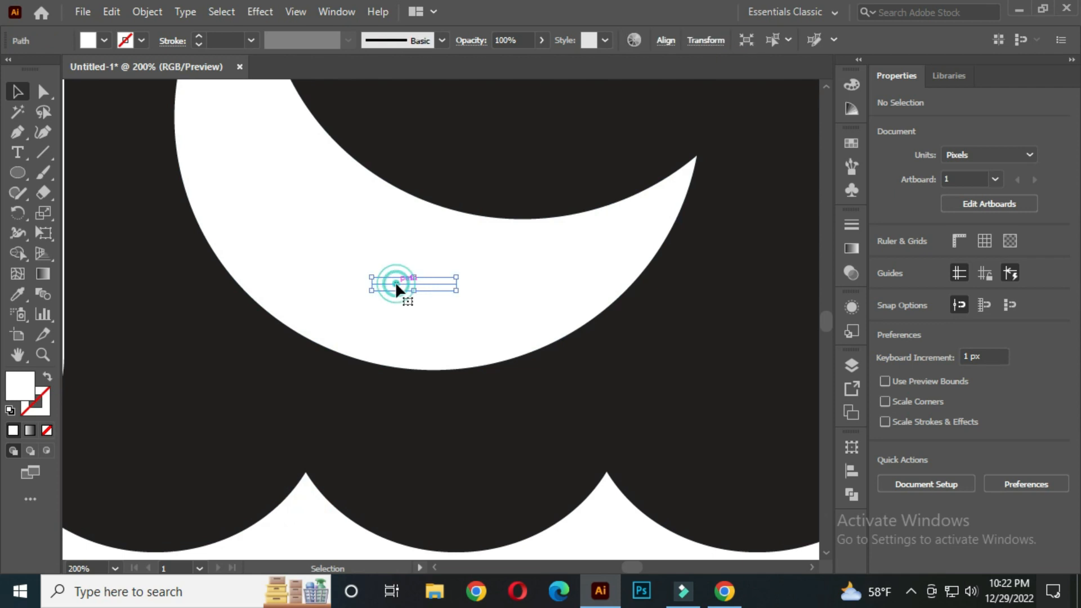
left_click(141, 40)
left_click(48, 69)
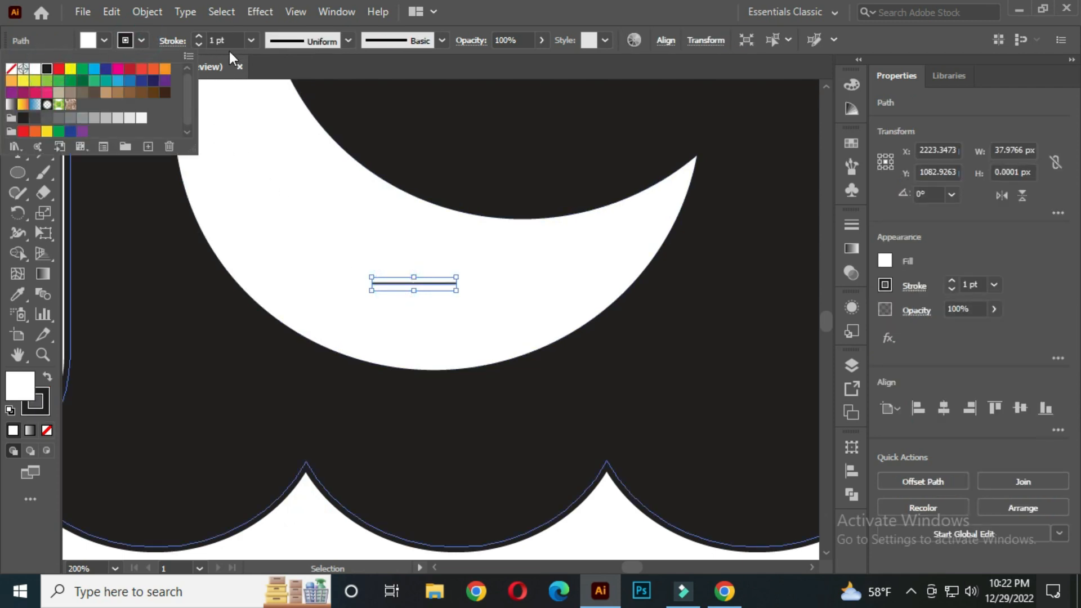
left_click(422, 293)
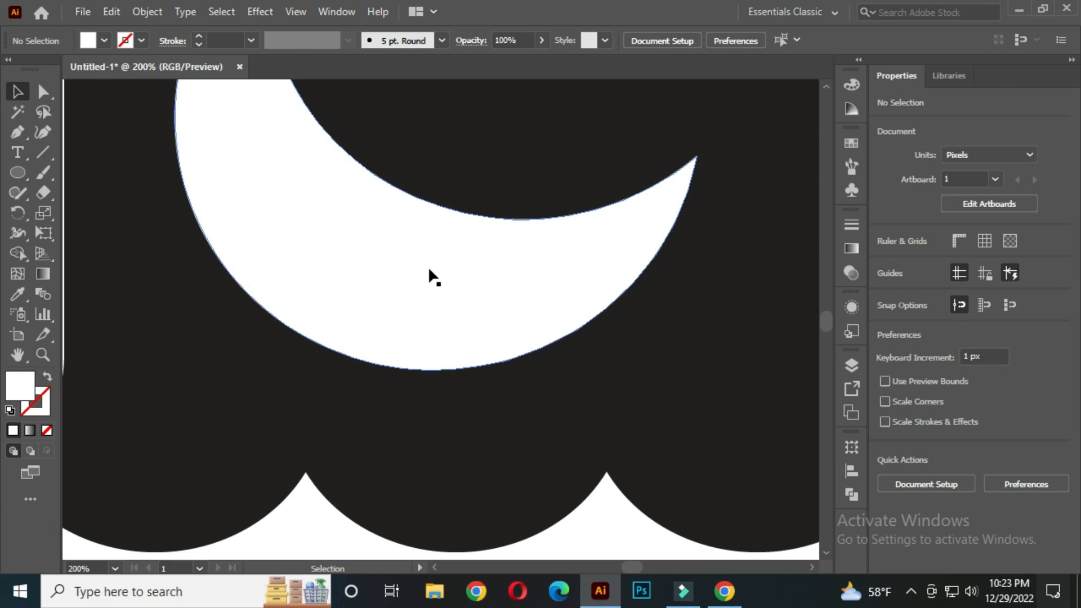
left_click(416, 328)
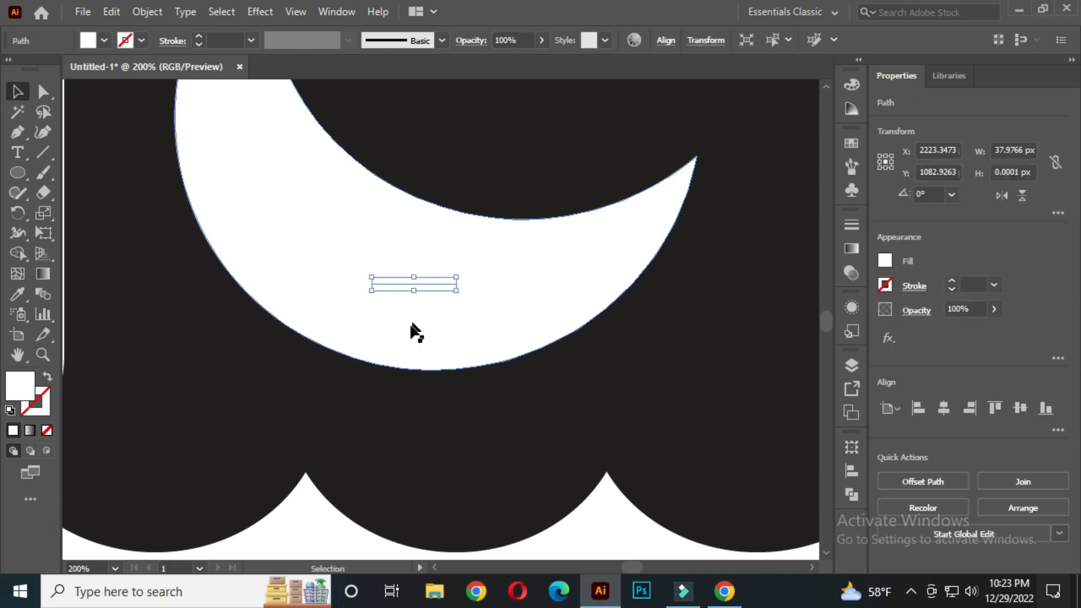
left_click(302, 509)
Give the short horizontal line in the crescent a black 1 pt stroke and no fill.
left_click(417, 283)
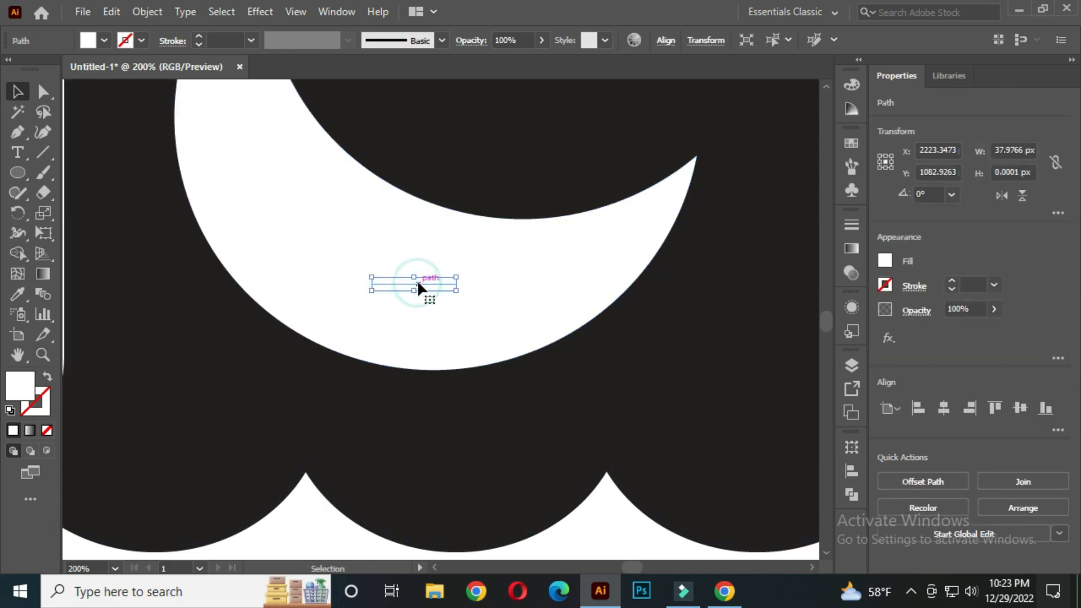
left_click(142, 40)
left_click(45, 68)
left_click(102, 39)
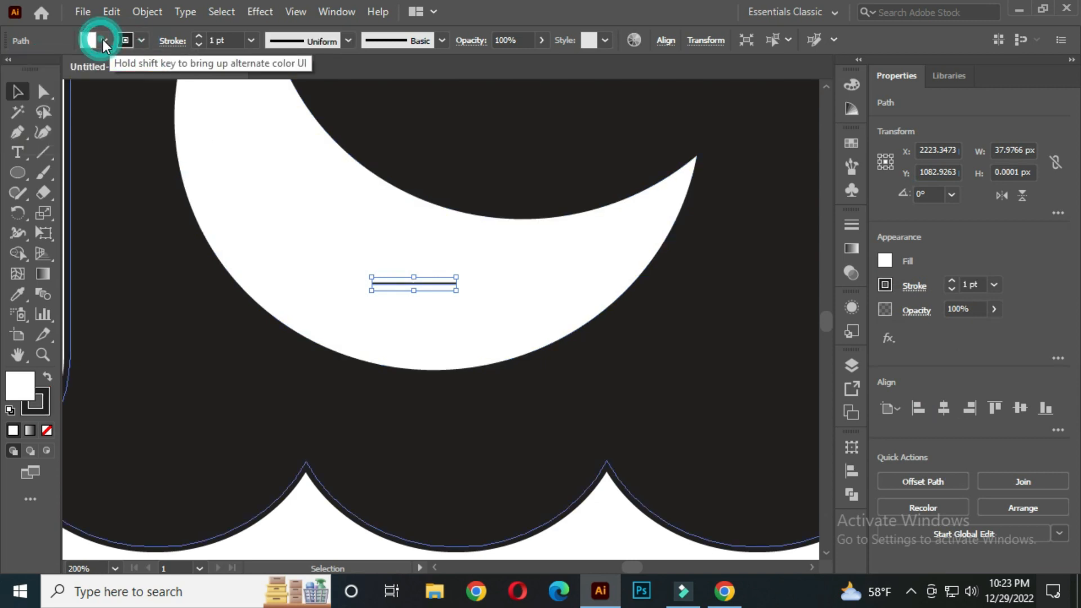
left_click(102, 40)
left_click(10, 68)
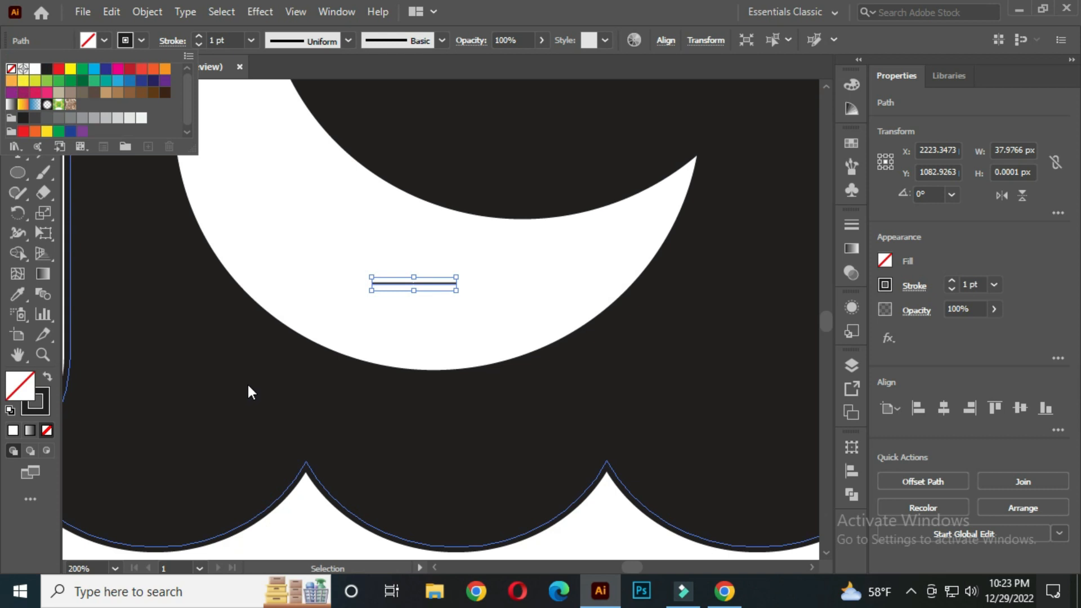
left_click(299, 512)
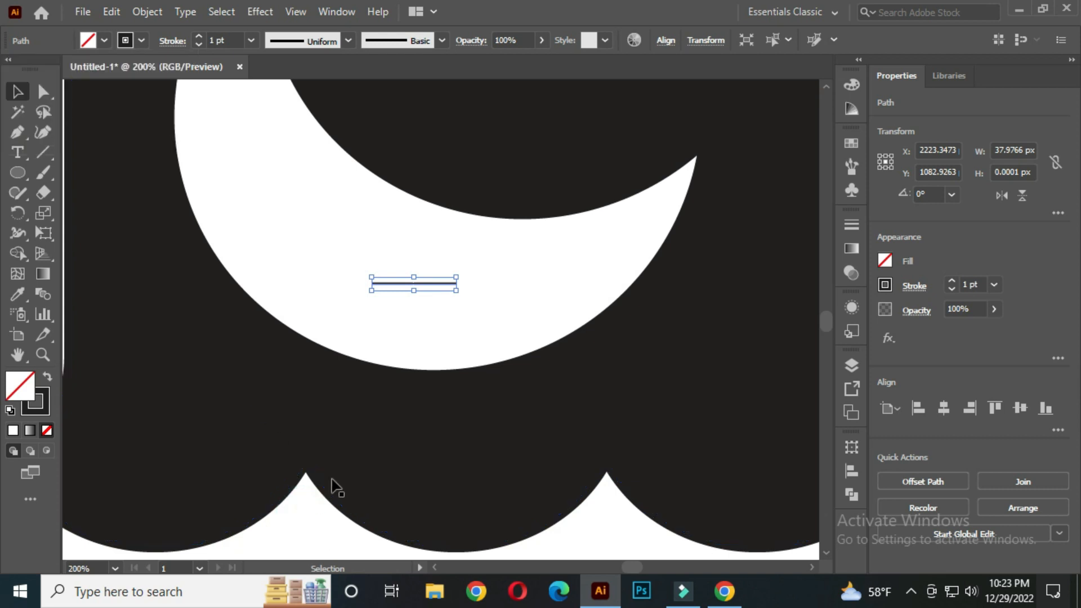
Bend the line's midpoint downward with the Curvature tool to form a smile arc about 12 px deep.
left_click(43, 132)
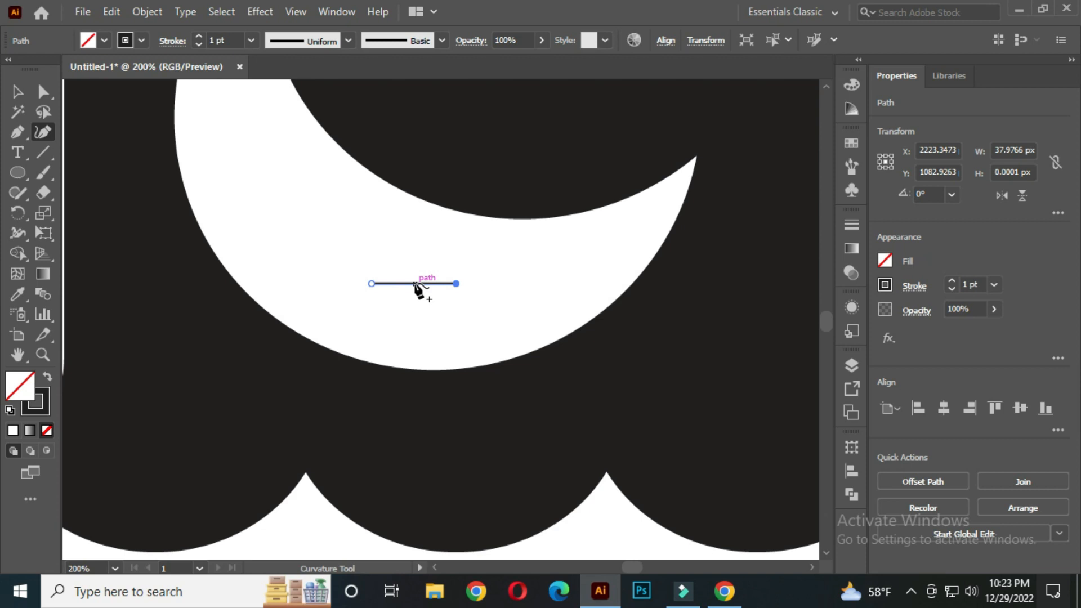
left_click_drag(415, 284, 414, 311)
left_click_drag(414, 310, 414, 310)
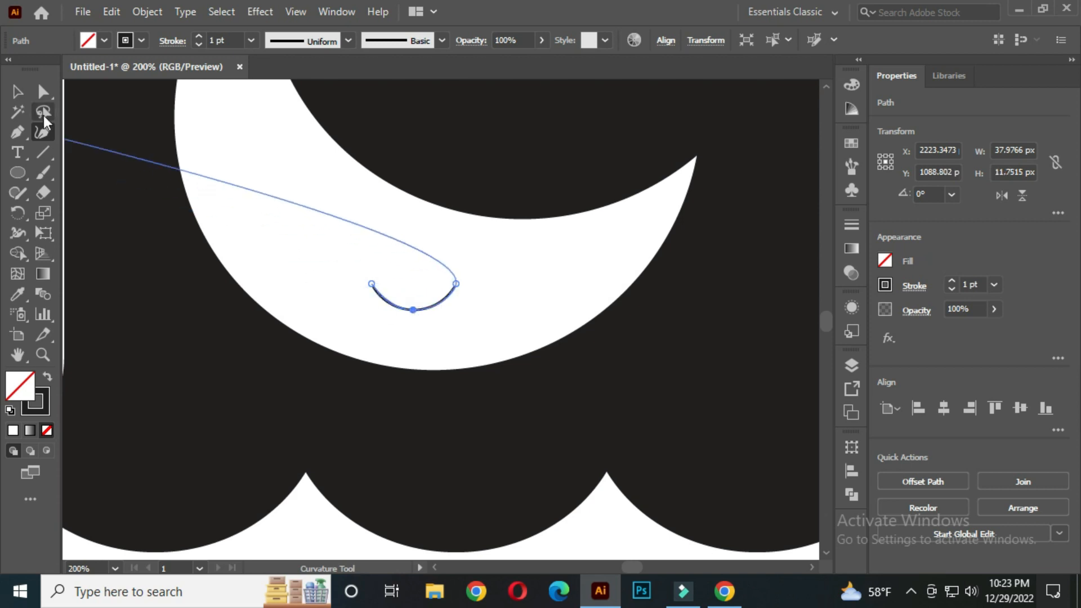
left_click(17, 91)
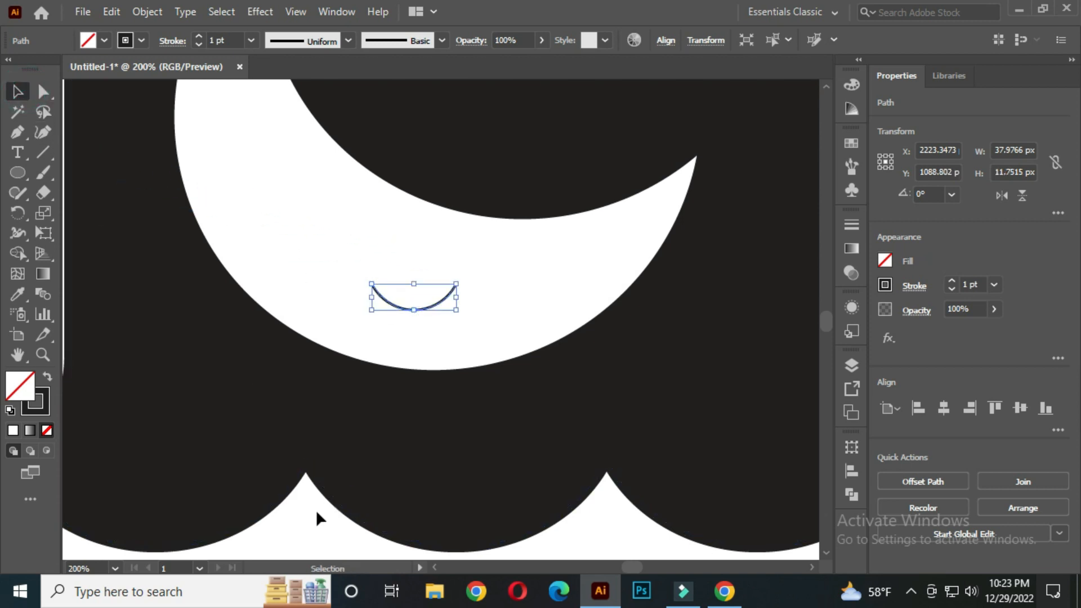
Widen the smile arc about its centre to about 45 px and set its stroke weight to 7 pt.
left_click_drag(460, 296, 464, 296)
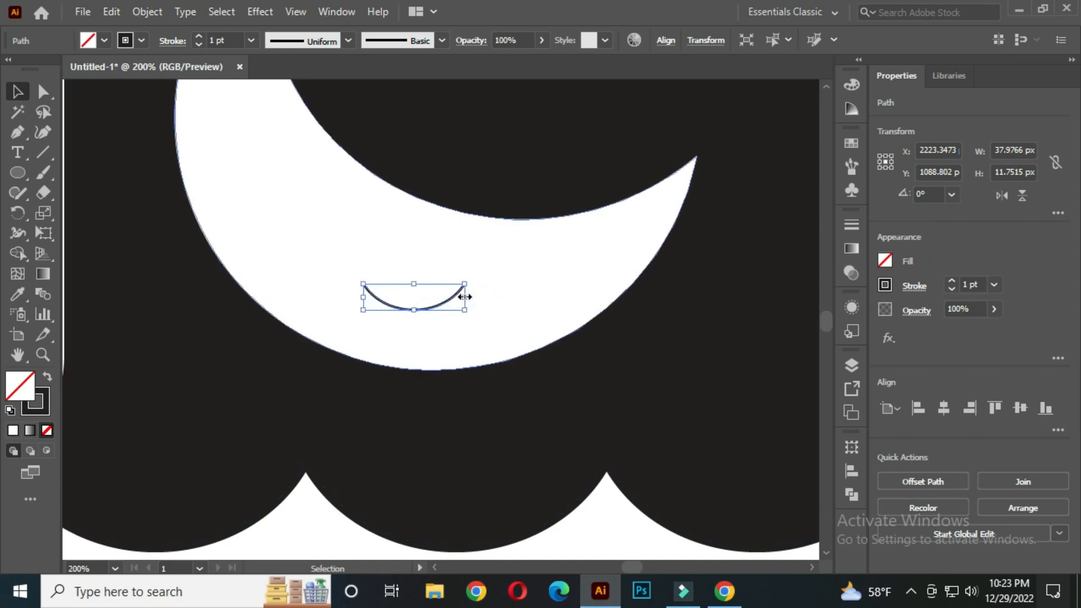
left_click(225, 41)
scroll(225, 42, "up", 6)
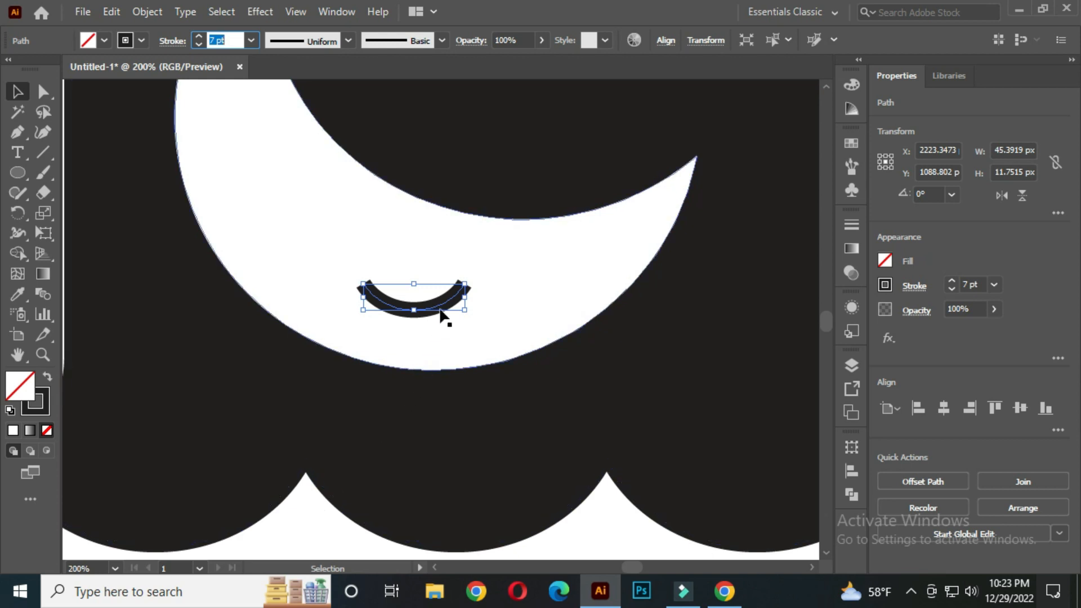
Copy the smile to the crescent's upper left as a closed eye, rotated 180° and narrowed to about 35 px about its centre.
left_click_drag(441, 311, 282, 180)
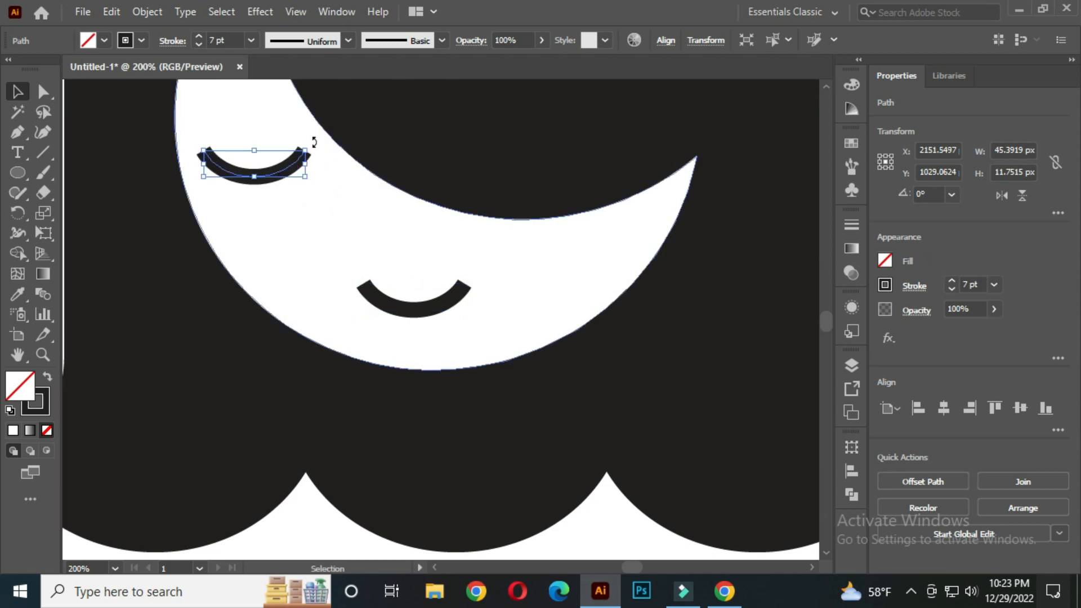
left_click_drag(313, 143, 214, 189)
mouse_move(308, 165)
left_mouse_down()
mouse_move(326, 163)
mouse_move(295, 166)
left_mouse_up()
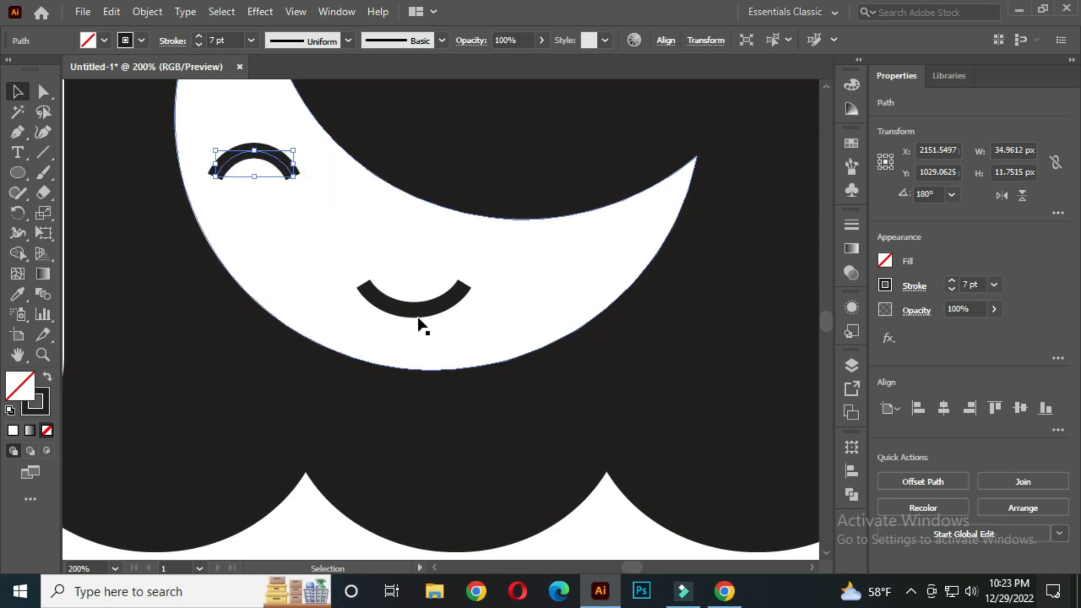
scroll(418, 319, "down", 3)
left_click(647, 251)
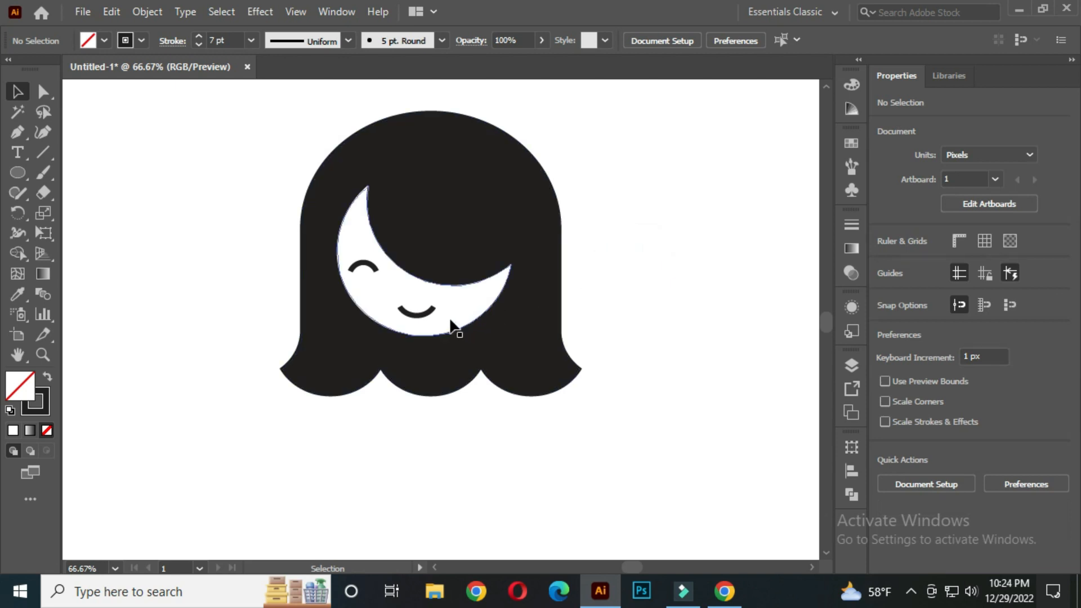
Create a triangle to the left of the head using the Polygon tool with a 50 px radius and 3 sides.
left_click_drag(429, 285, 546, 319)
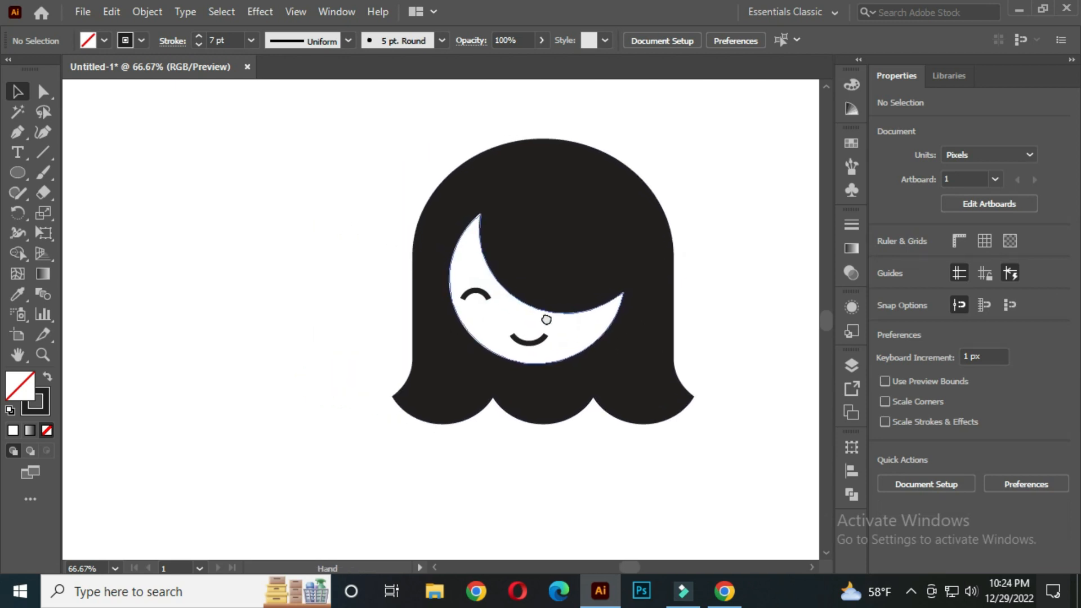
left_click_drag(22, 175, 117, 238)
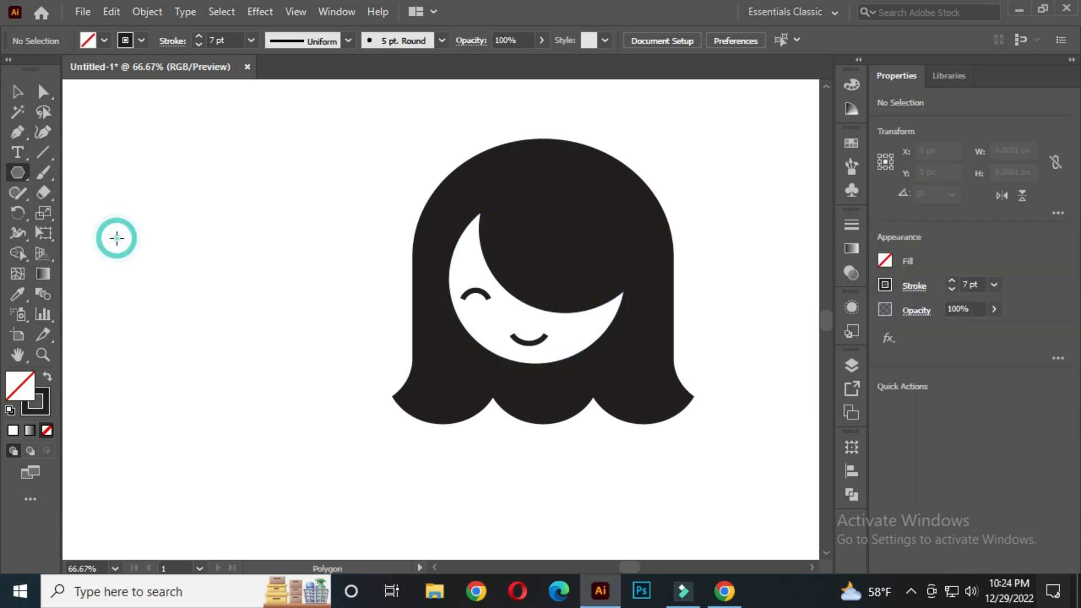
left_click(225, 267)
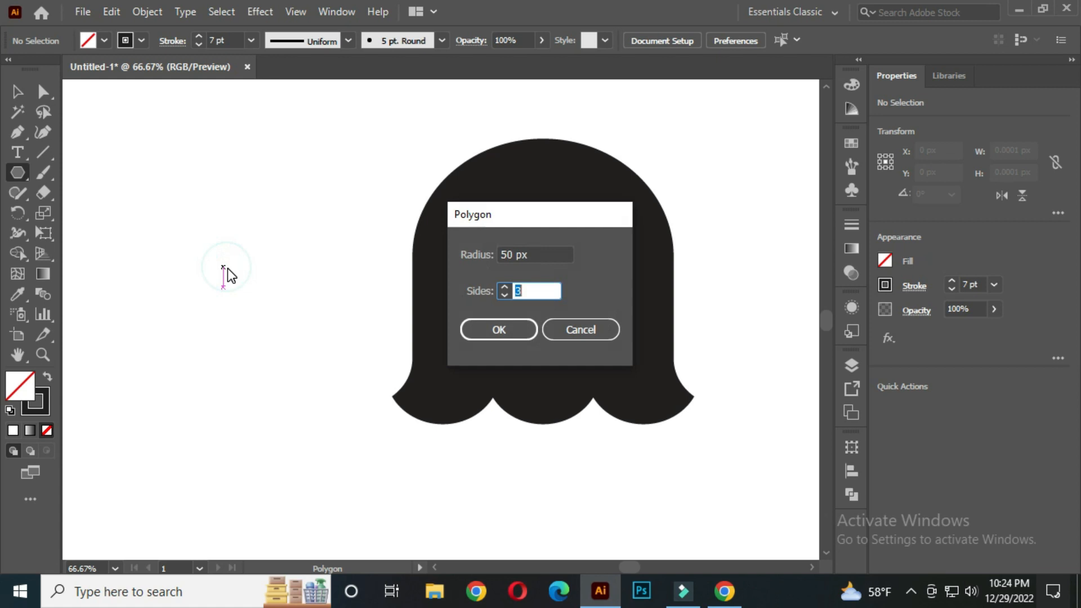
left_click_drag(534, 289, 473, 297)
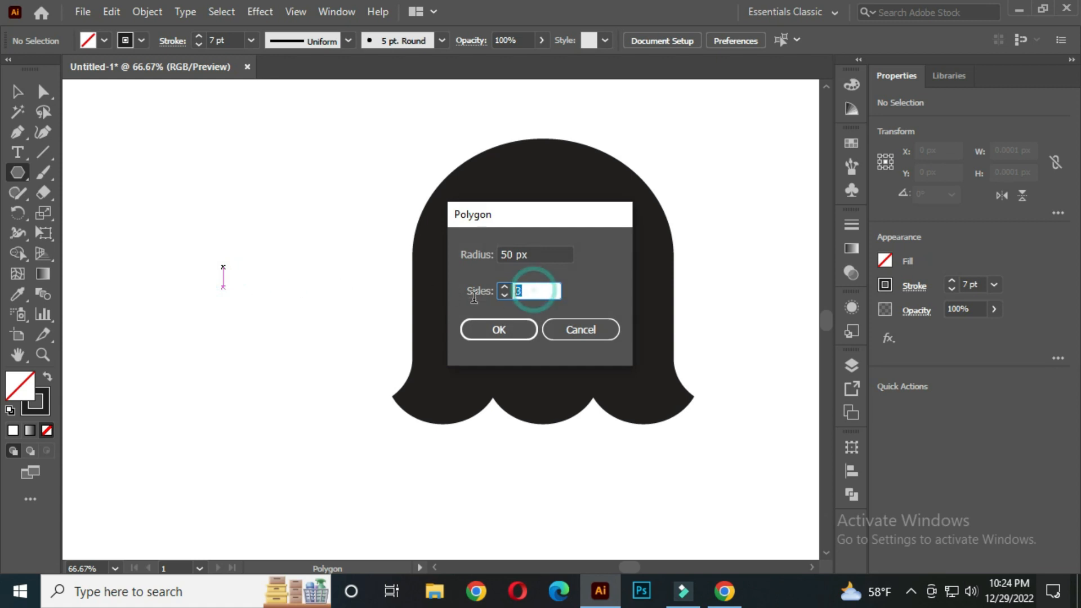
left_click(486, 331)
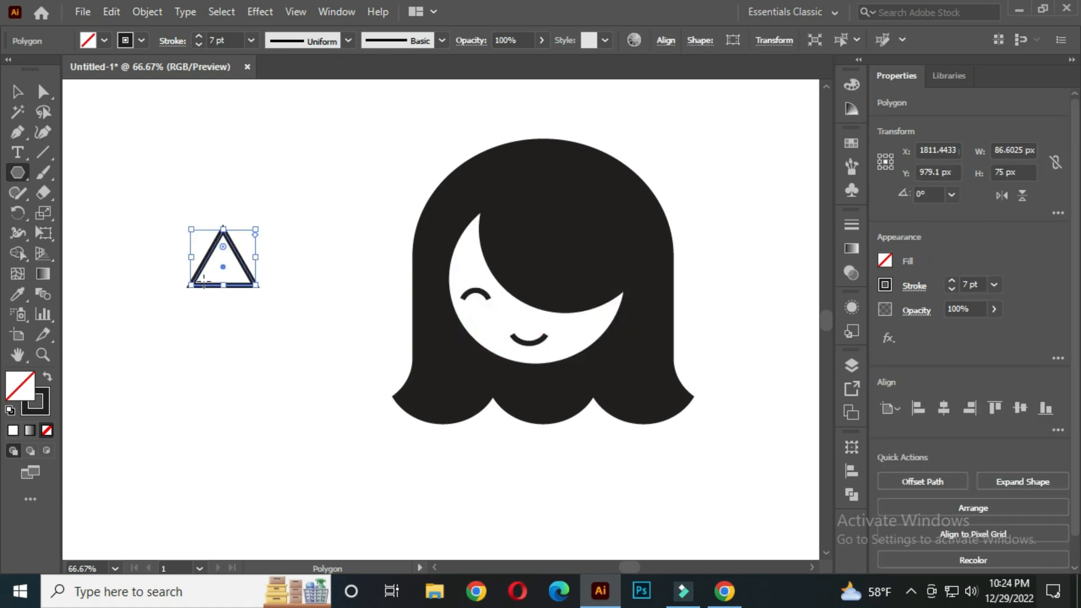
Swap the triangle's stroke and fill to make it solid black, and round all its corners heavily.
left_click(18, 91)
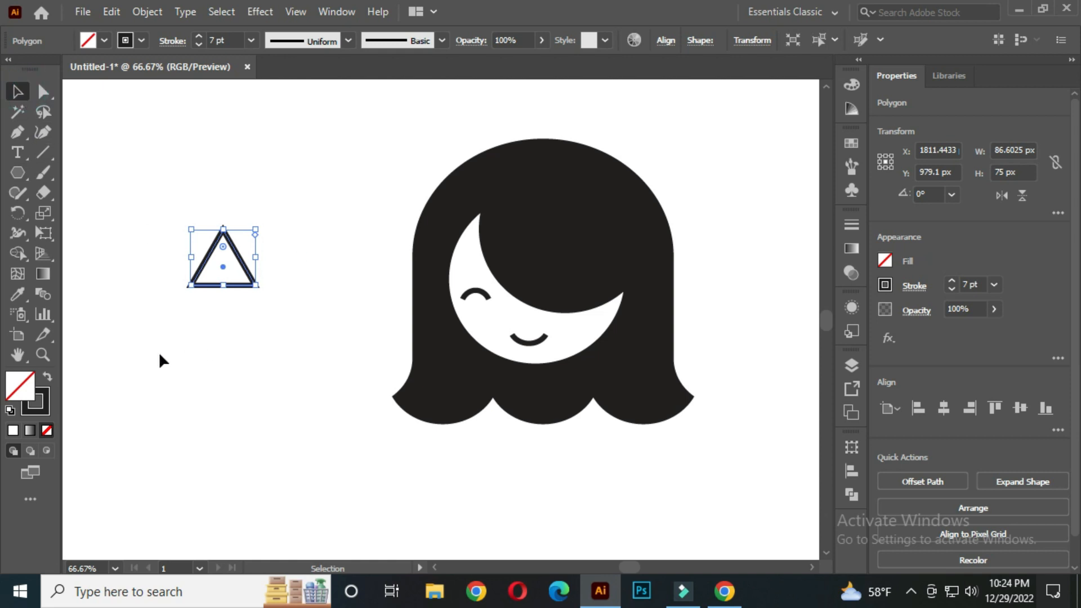
left_click(48, 378)
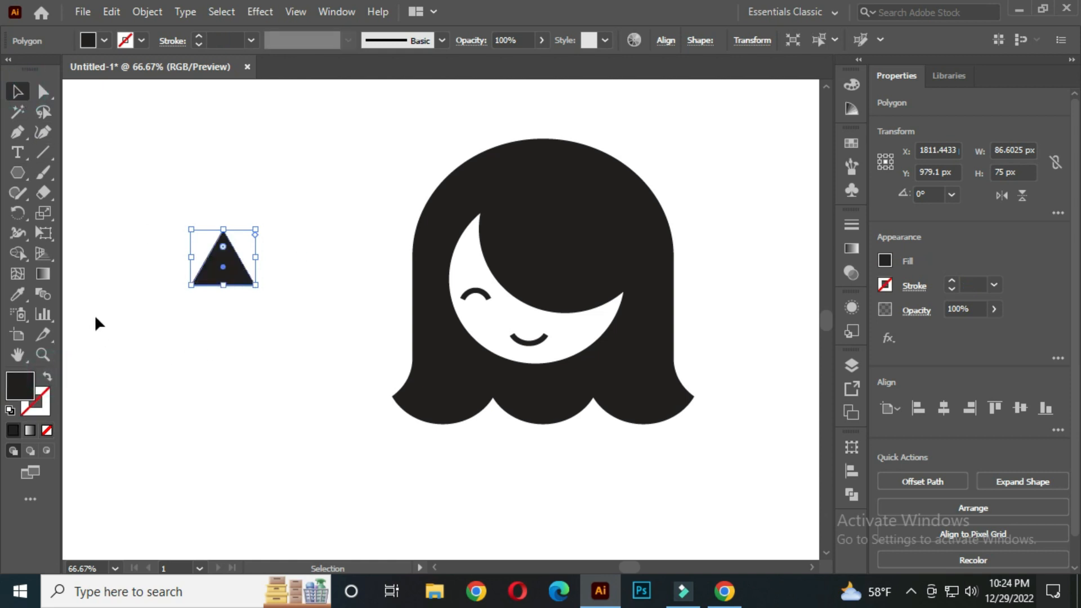
scroll(222, 259, "up", 2)
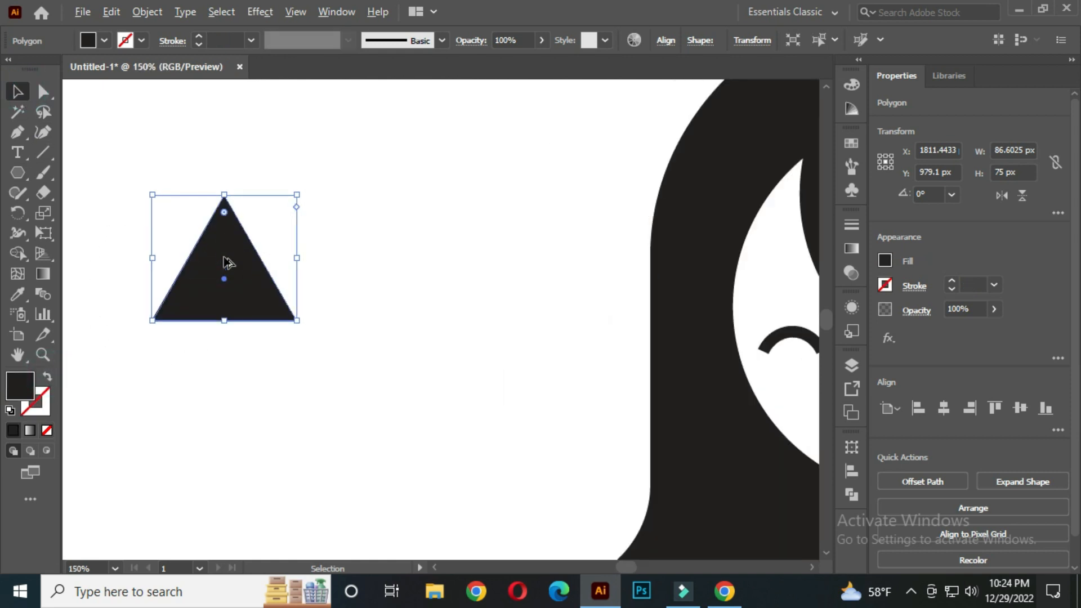
left_click_drag(224, 212, 224, 252)
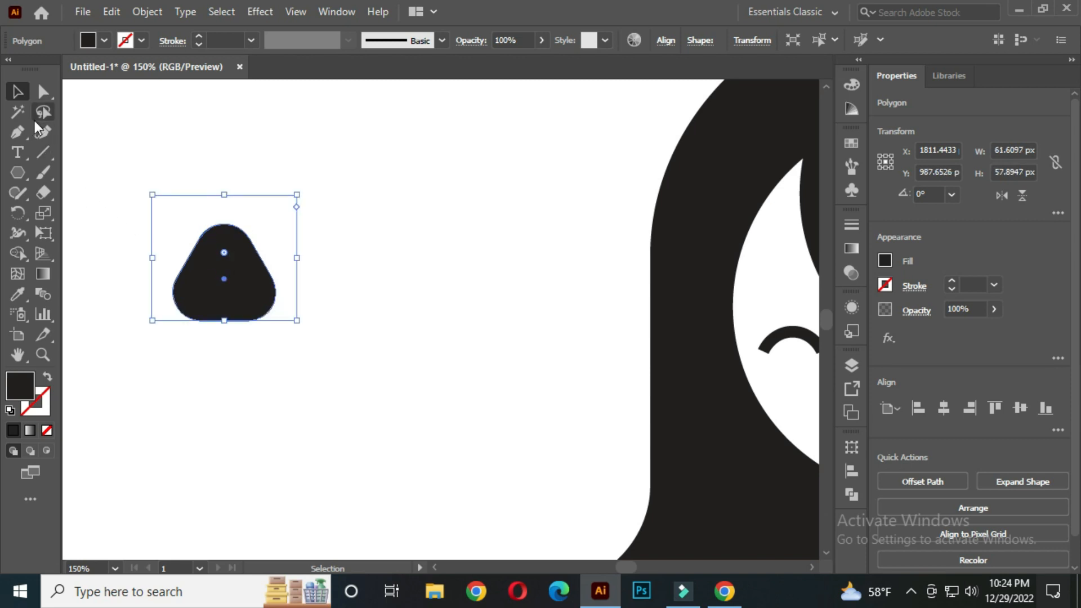
Move the rounded triangle about 59 px right and slightly down, and rotate it 45° counterclockwise.
left_click(126, 131)
left_click(218, 289)
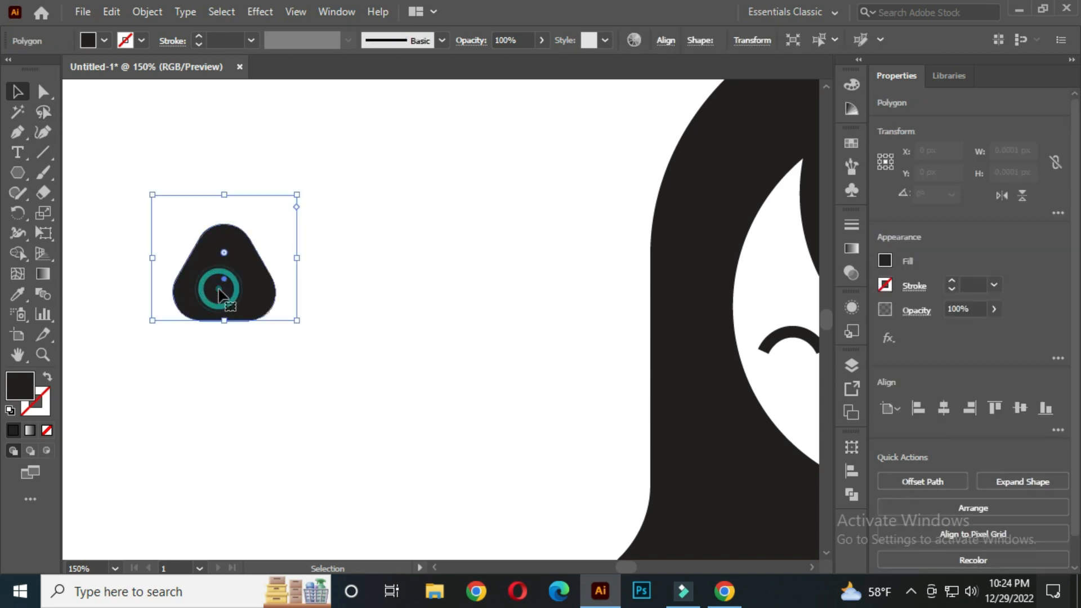
left_click_drag(219, 289, 308, 298)
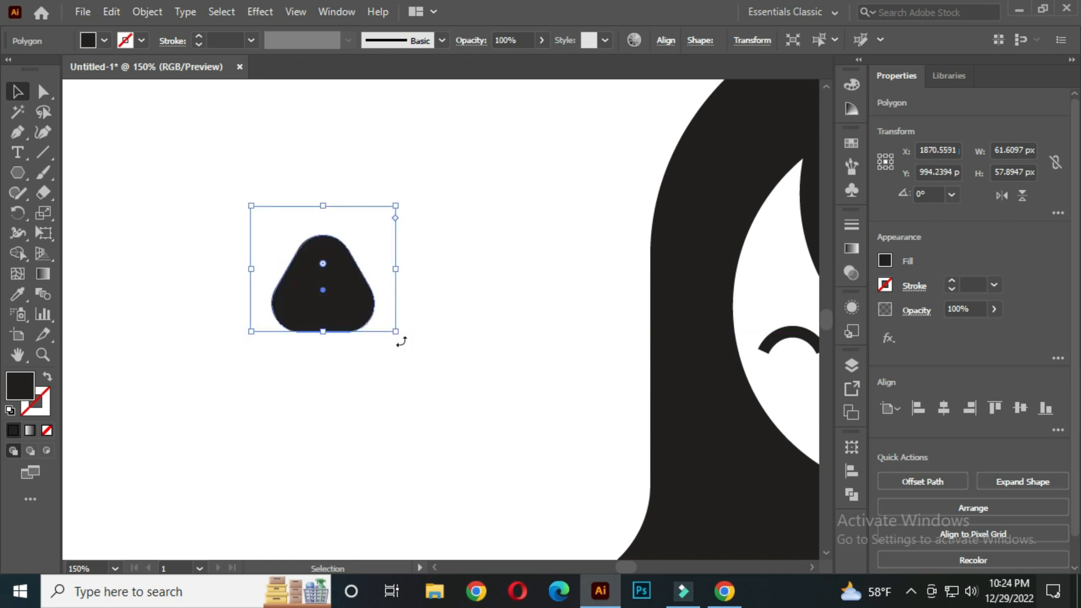
left_click_drag(399, 339, 412, 274)
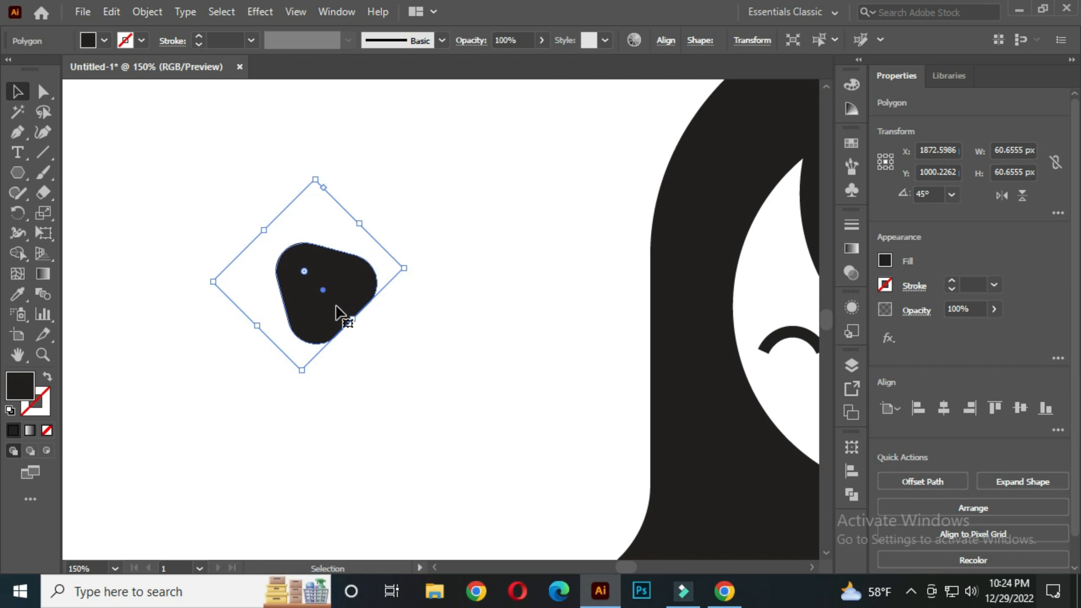
Copy the rounded triangle to its upper left, rotate the copy 180° and overlap the facing corners to form a bow.
left_click_drag(323, 312, 271, 236)
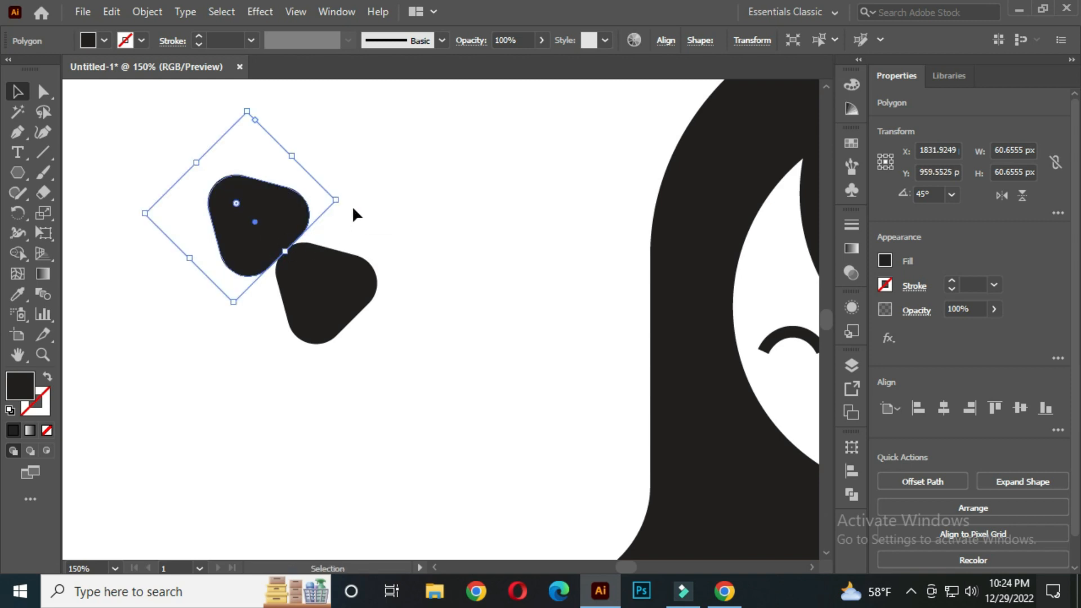
left_click_drag(251, 106, 259, 304)
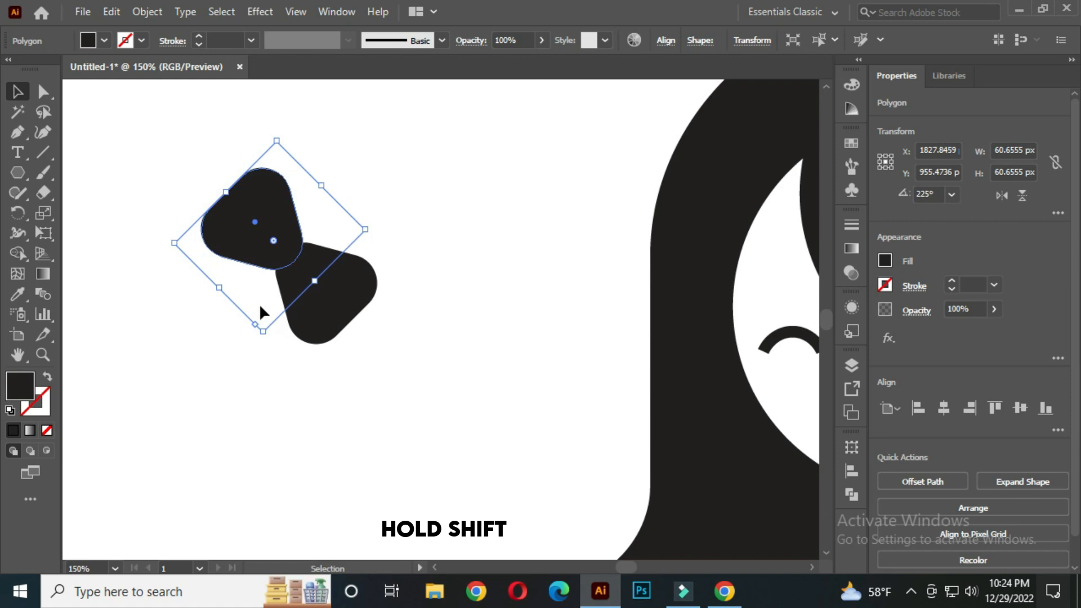
left_click(377, 197)
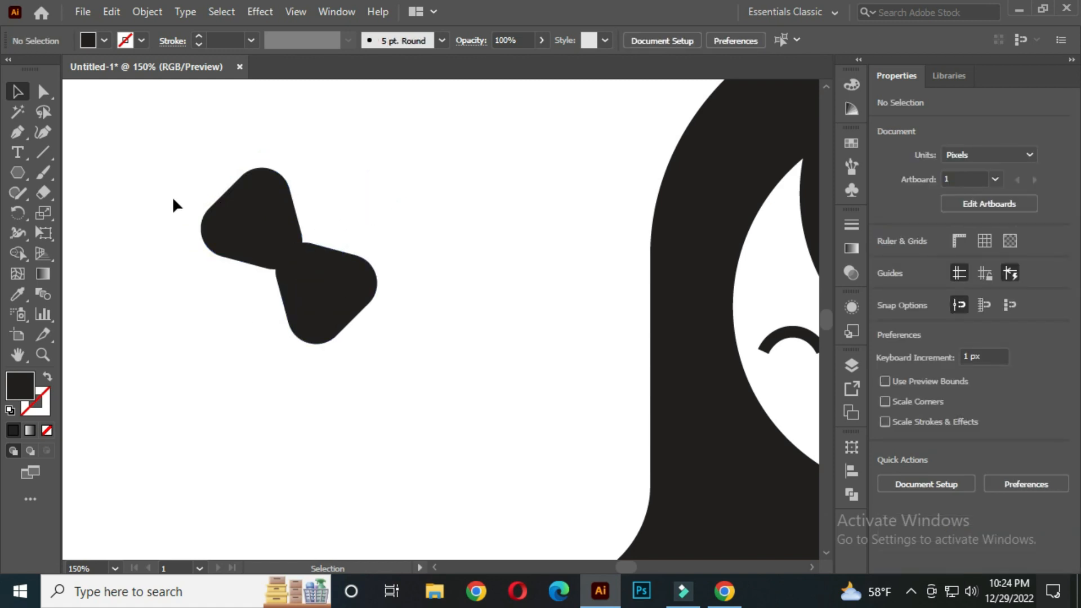
Unite the two overlapping rounded triangles into a single bow shape with the Pathfinder.
left_click_drag(165, 148, 382, 346)
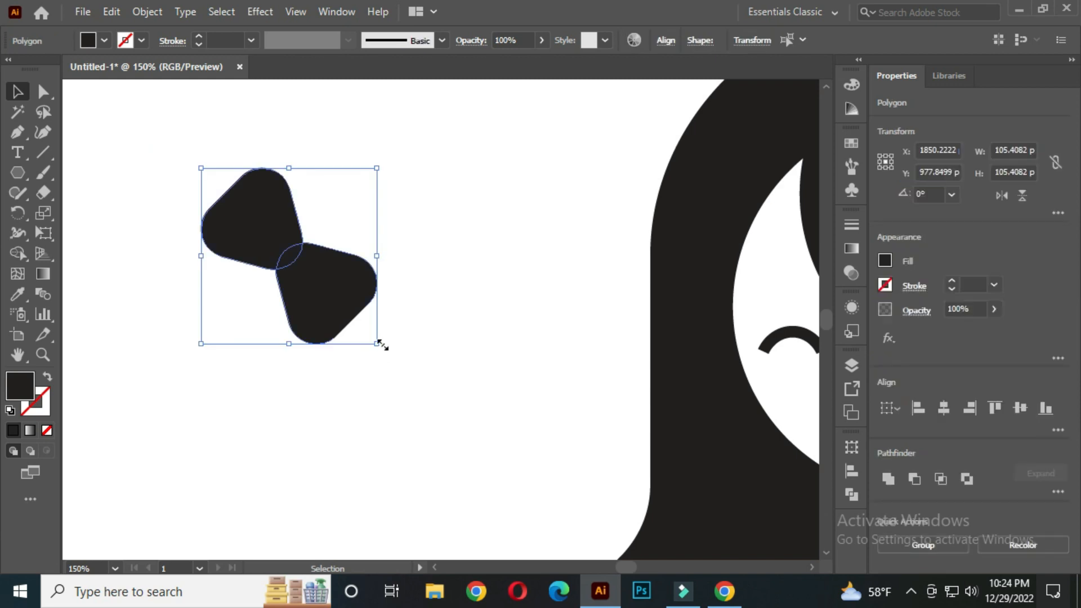
left_click(851, 494)
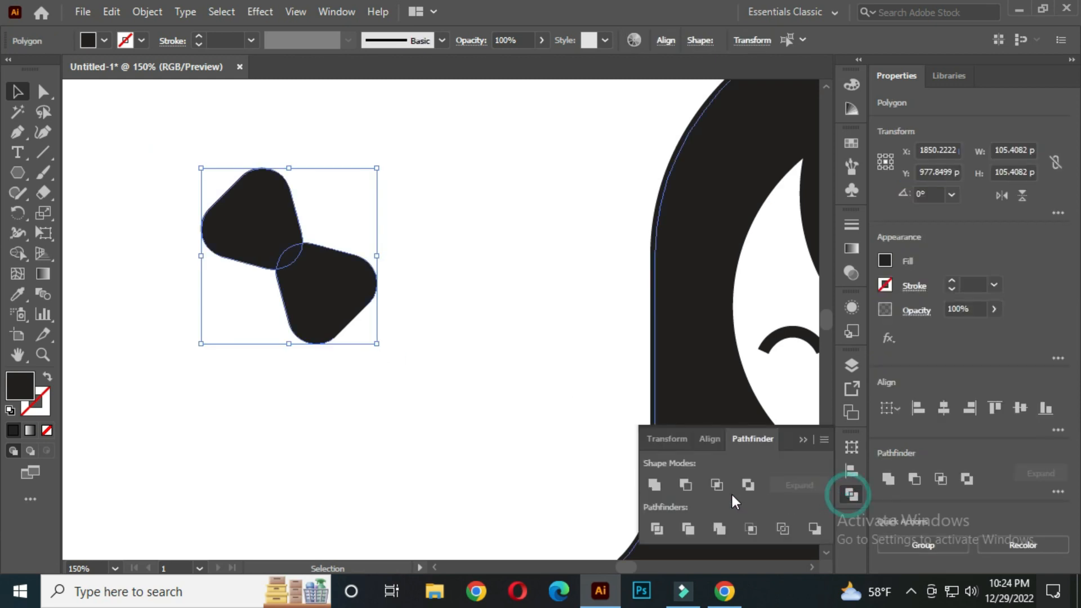
left_click(657, 485)
left_click(801, 440)
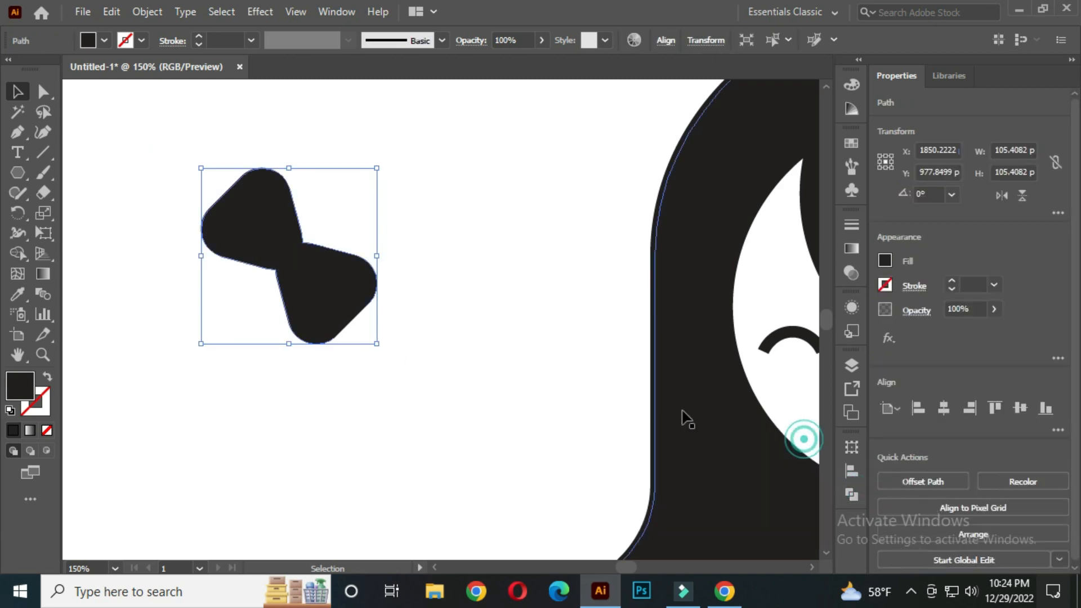
left_click(567, 358)
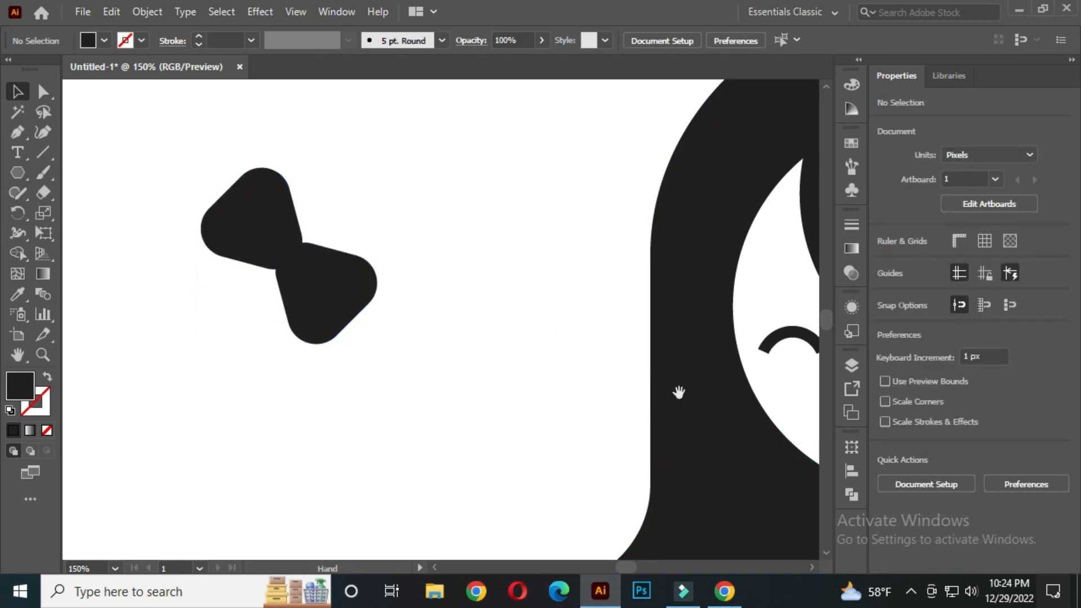
Move the bow onto the upper right of the hair and recolour it white by sampling the background with the Eyedropper.
scroll(640, 387, "down", 2)
left_click_drag(688, 405, 381, 369)
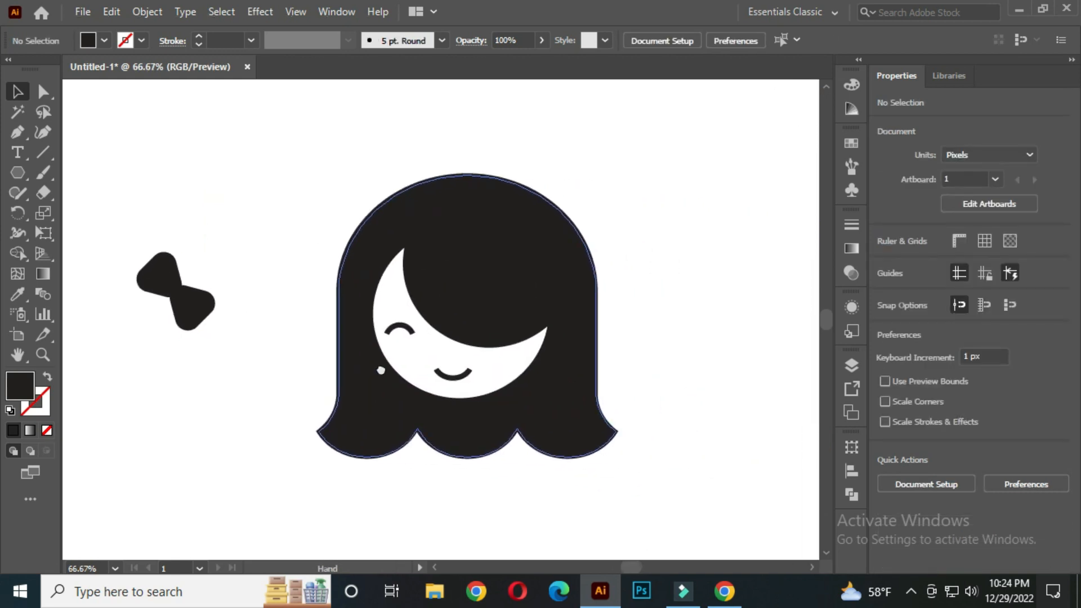
left_click(185, 307)
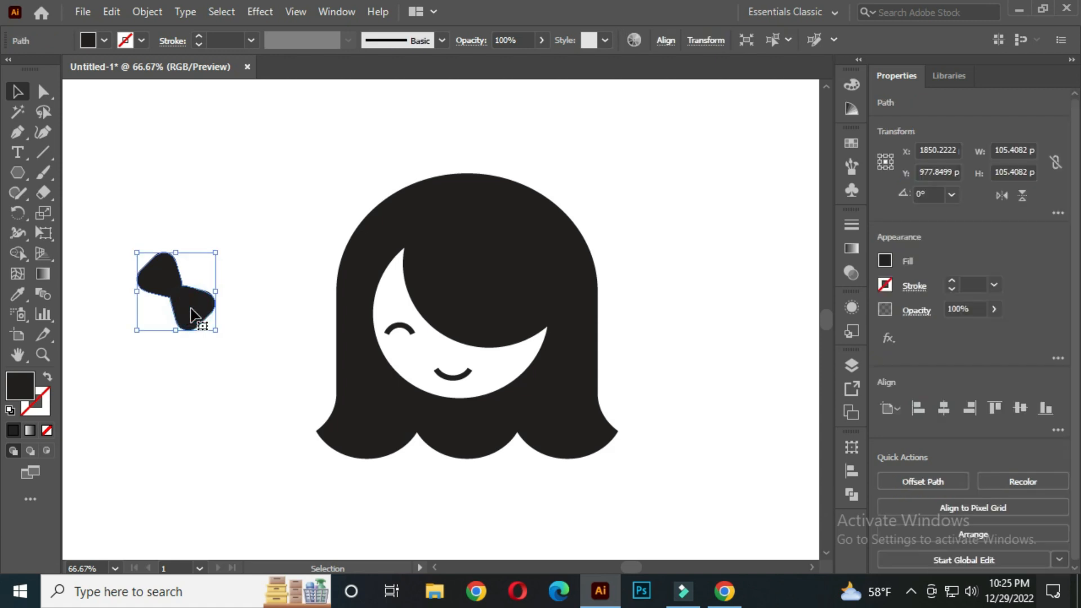
left_click_drag(164, 287, 489, 257)
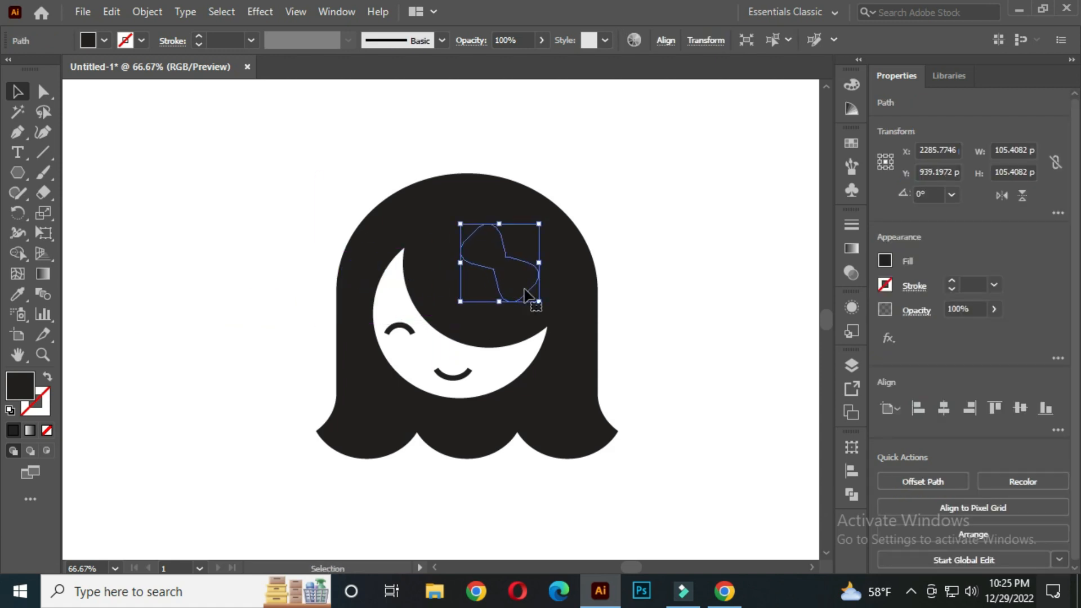
left_click(17, 294)
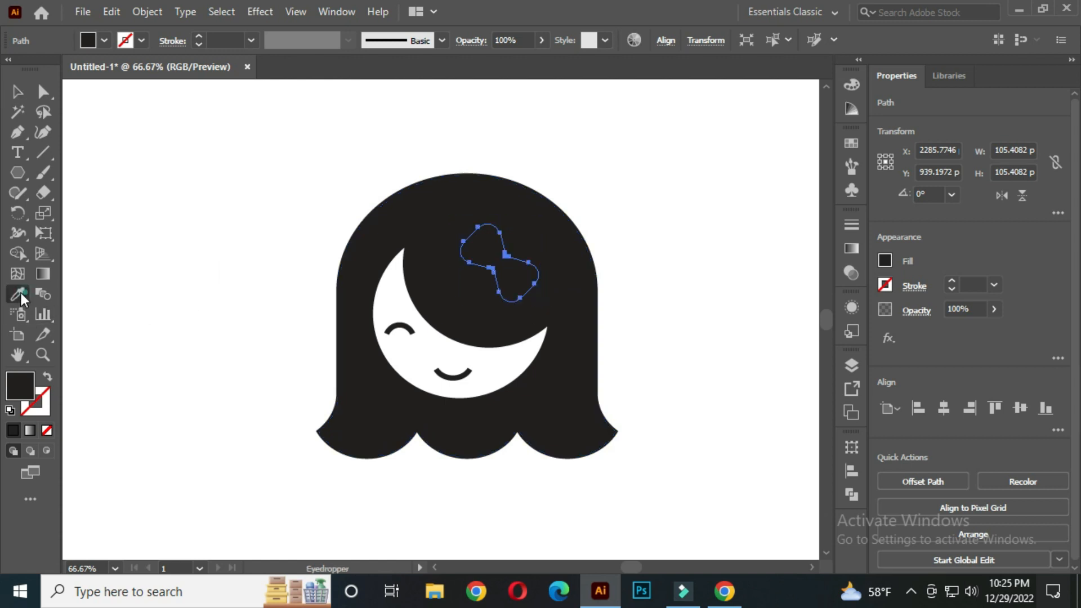
left_click(239, 237)
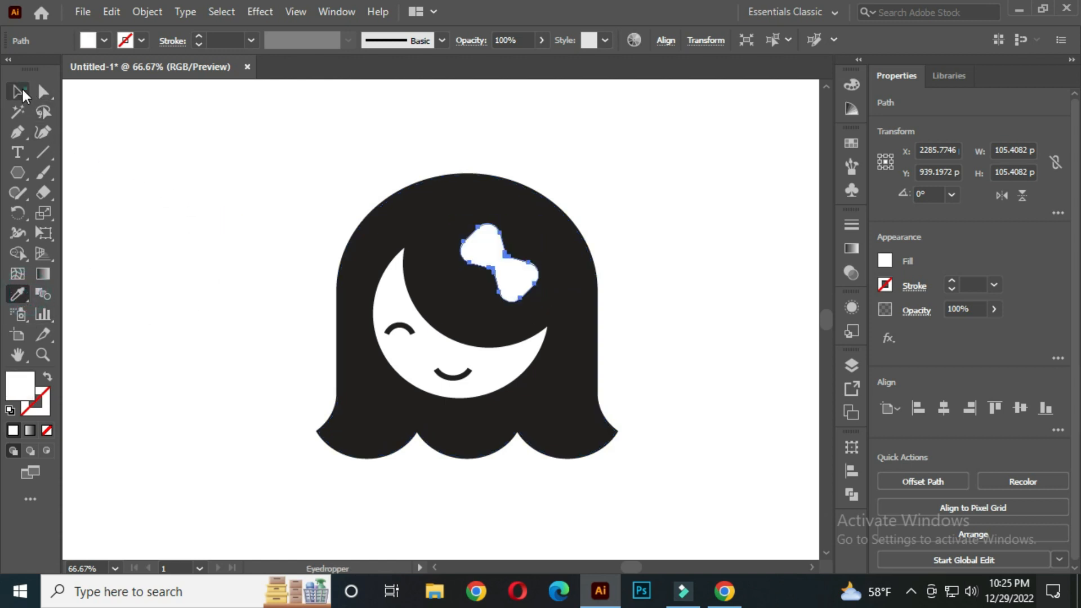
Scale the bow down to about 86 × 77 px and rotate it about 10° counterclockwise on the hair.
left_click(17, 91)
mouse_move(536, 304)
left_mouse_down()
mouse_move(509, 264)
mouse_move(550, 289)
left_mouse_up()
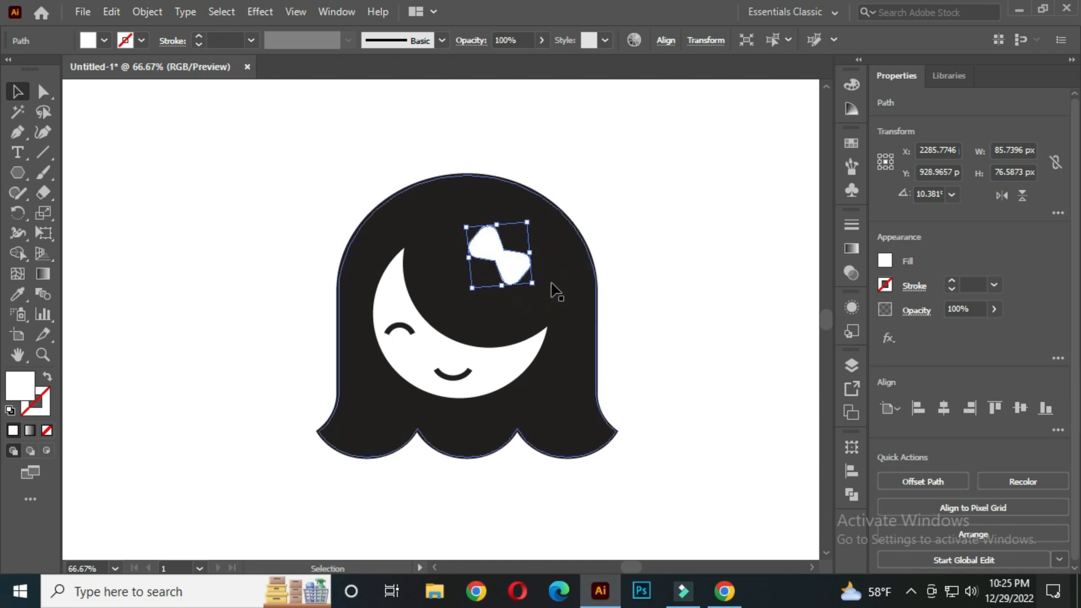
left_click(632, 236)
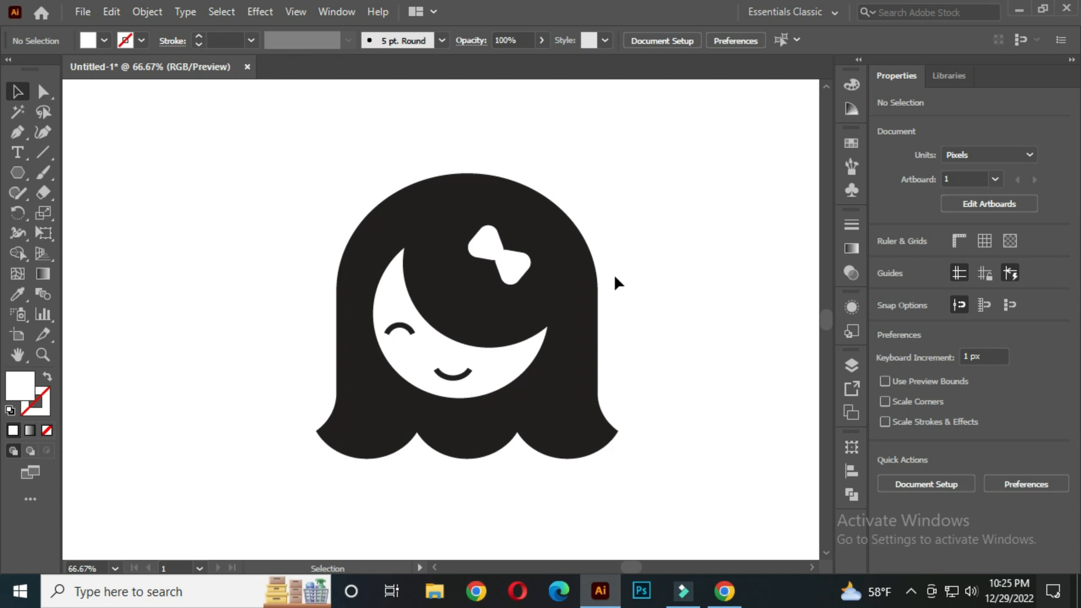
Expand the strokes of the smile and the closed eye into filled shapes.
scroll(458, 397, "up", 2)
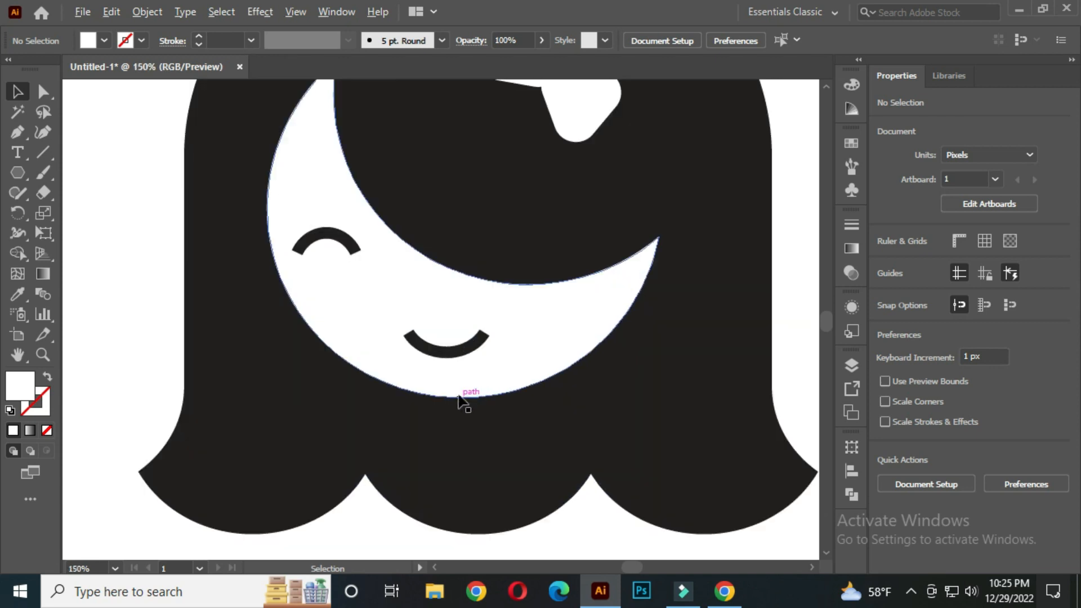
left_click(446, 354)
left_click(329, 238, "shift")
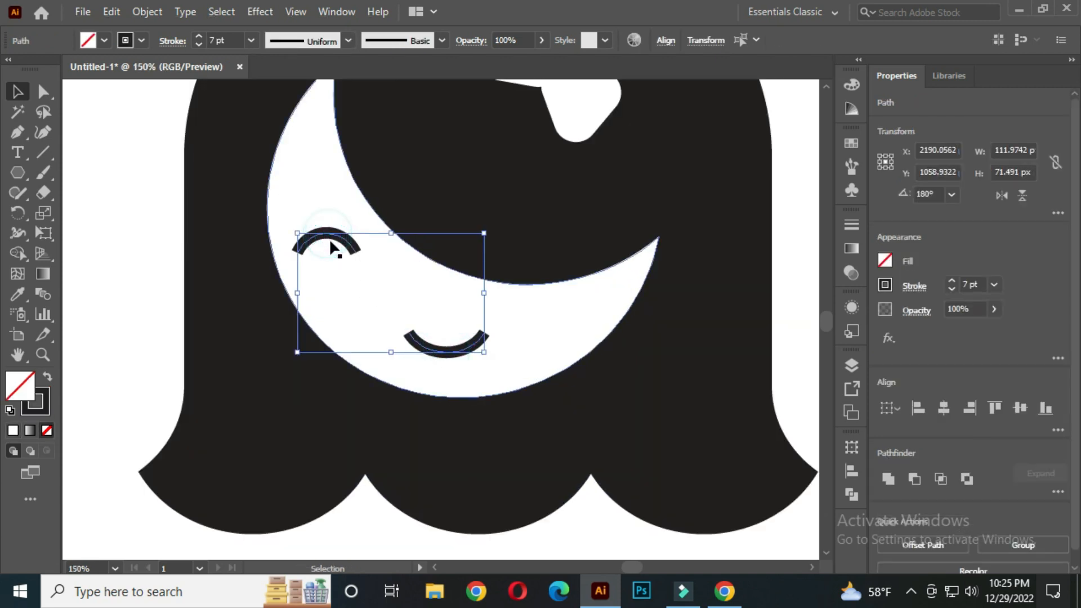
left_click(147, 11)
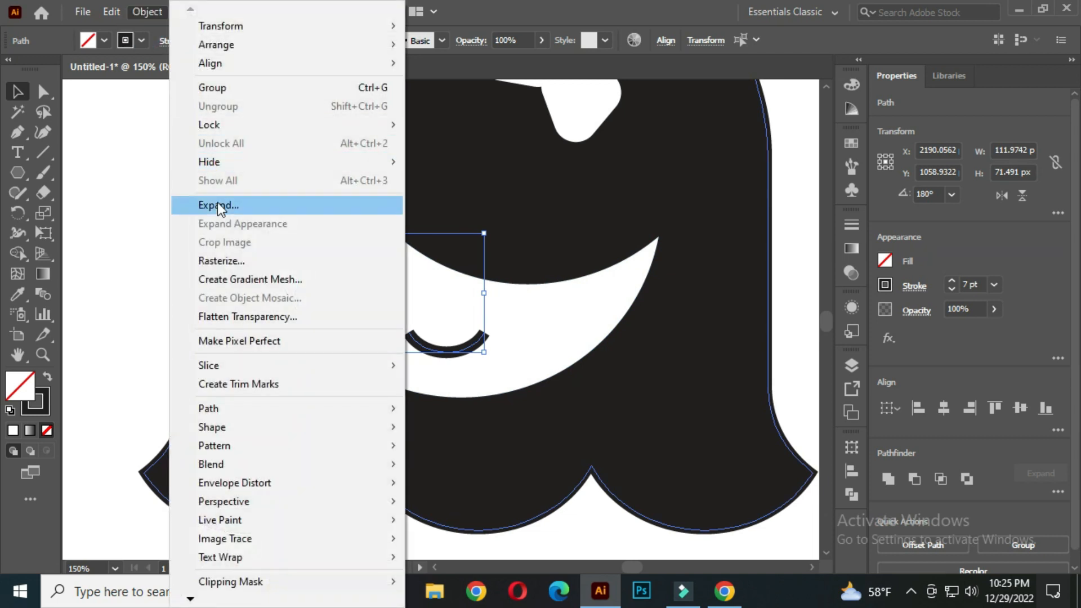
left_click(217, 205)
left_click(490, 392)
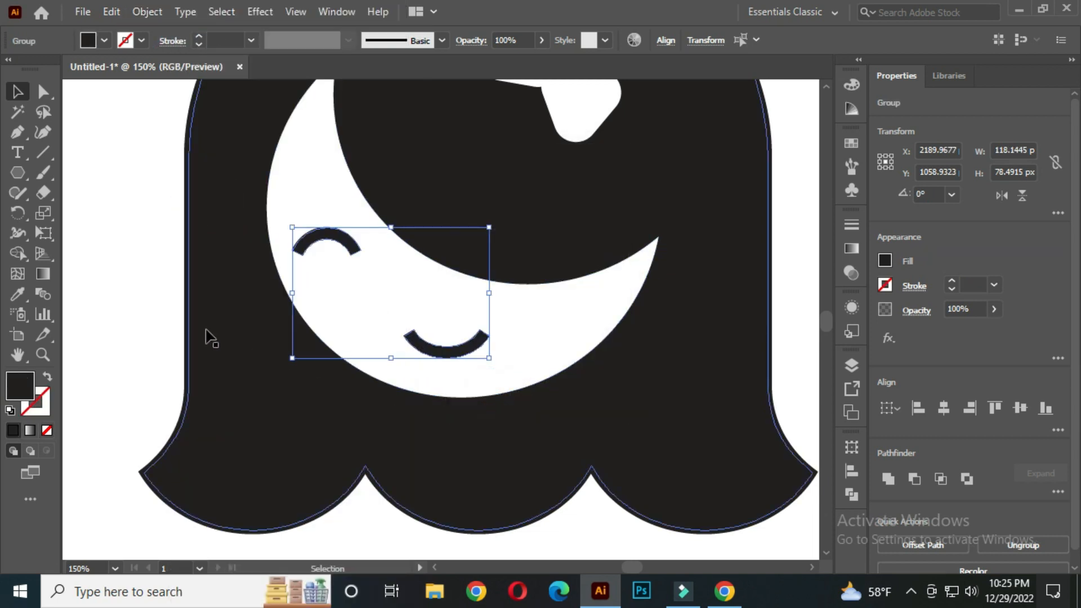
left_click(109, 223)
Stretch the hair shape slightly downward from its scalloped lower edge, keeping its width.
scroll(416, 308, "down", 2)
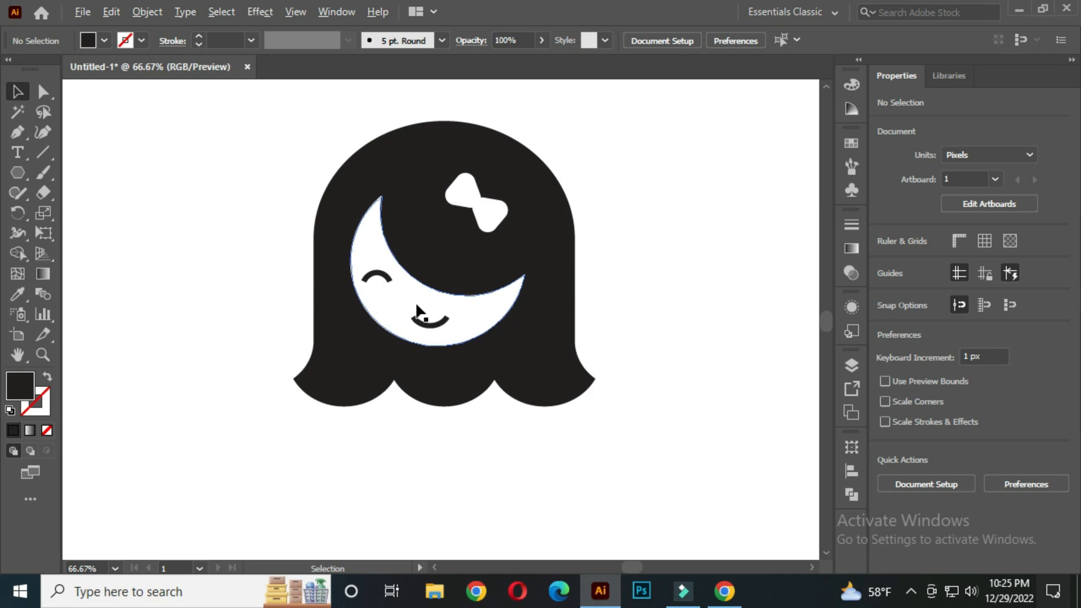
scroll(470, 321, "down", 1)
left_click(476, 308)
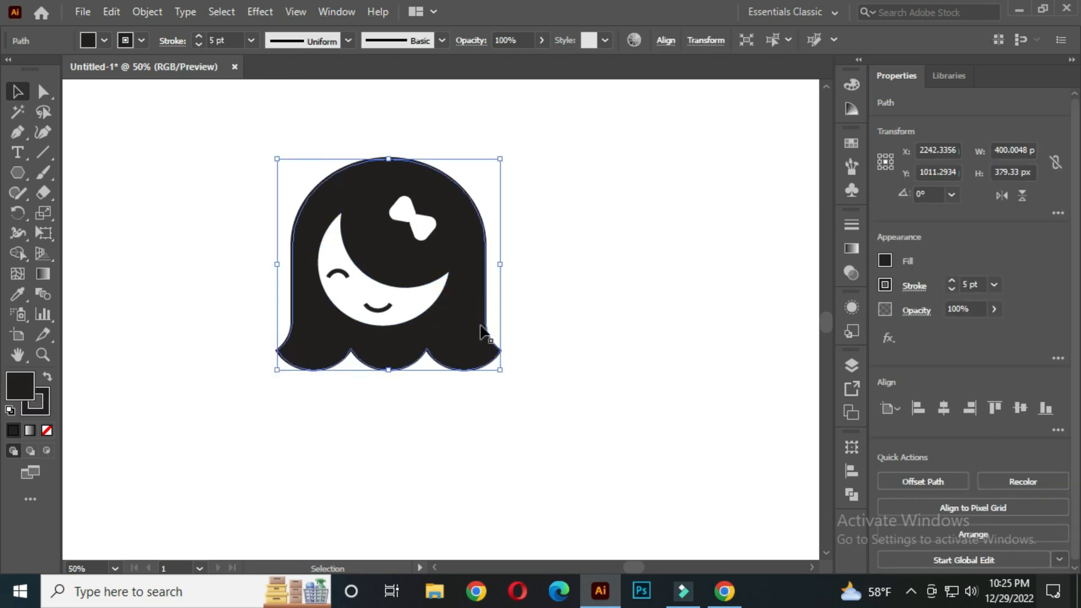
left_click_drag(388, 369, 388, 377)
left_click(589, 274)
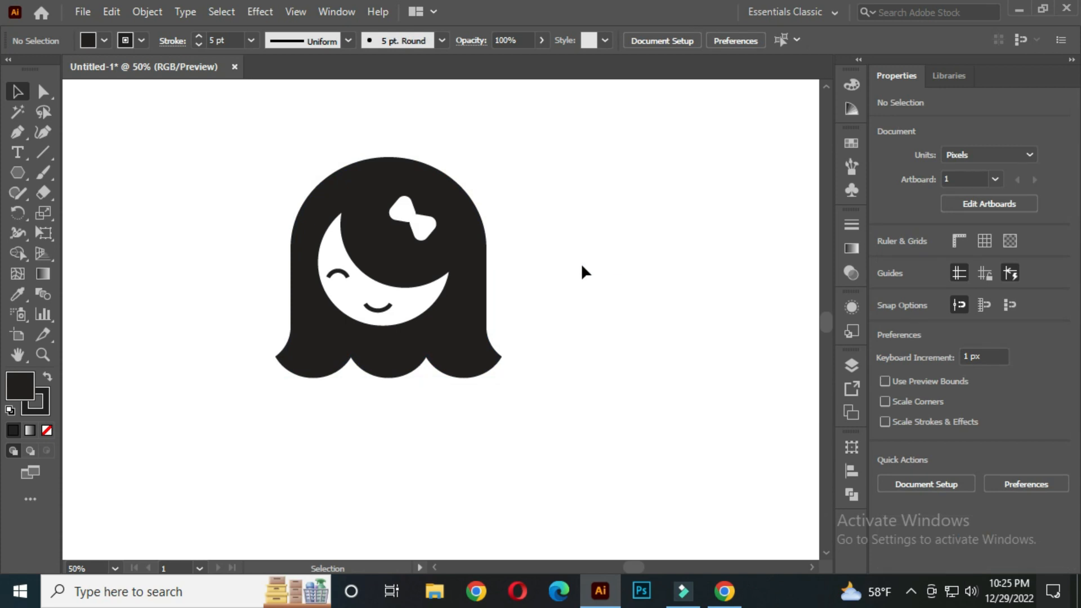
left_click_drag(533, 302, 572, 304)
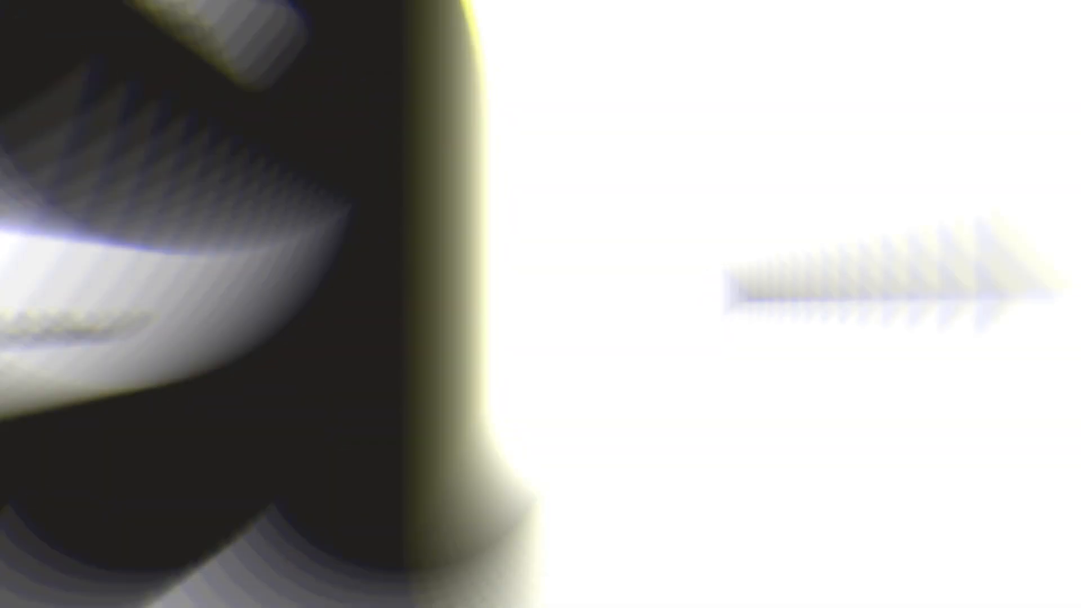